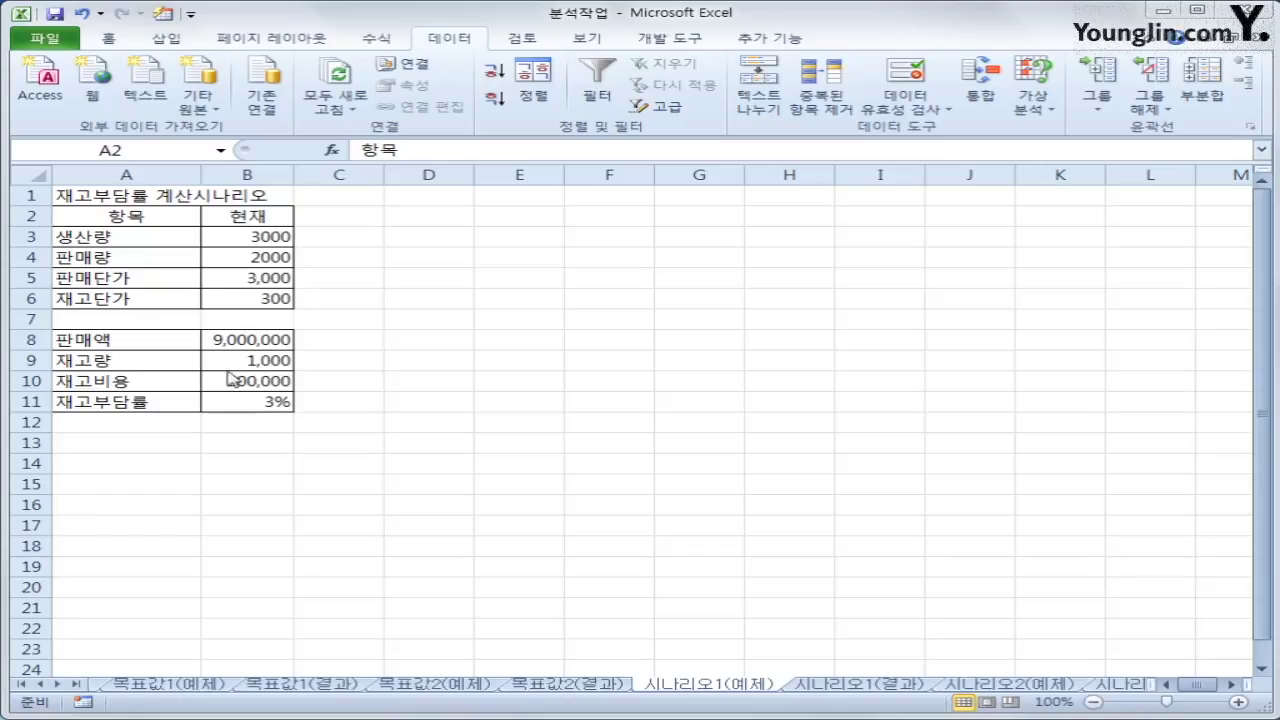
Examine the input values in B3:B6 and the formulas in B8:B11 of the inventory burden table.
{"action": "left_click", "coordinate": [251, 237]}
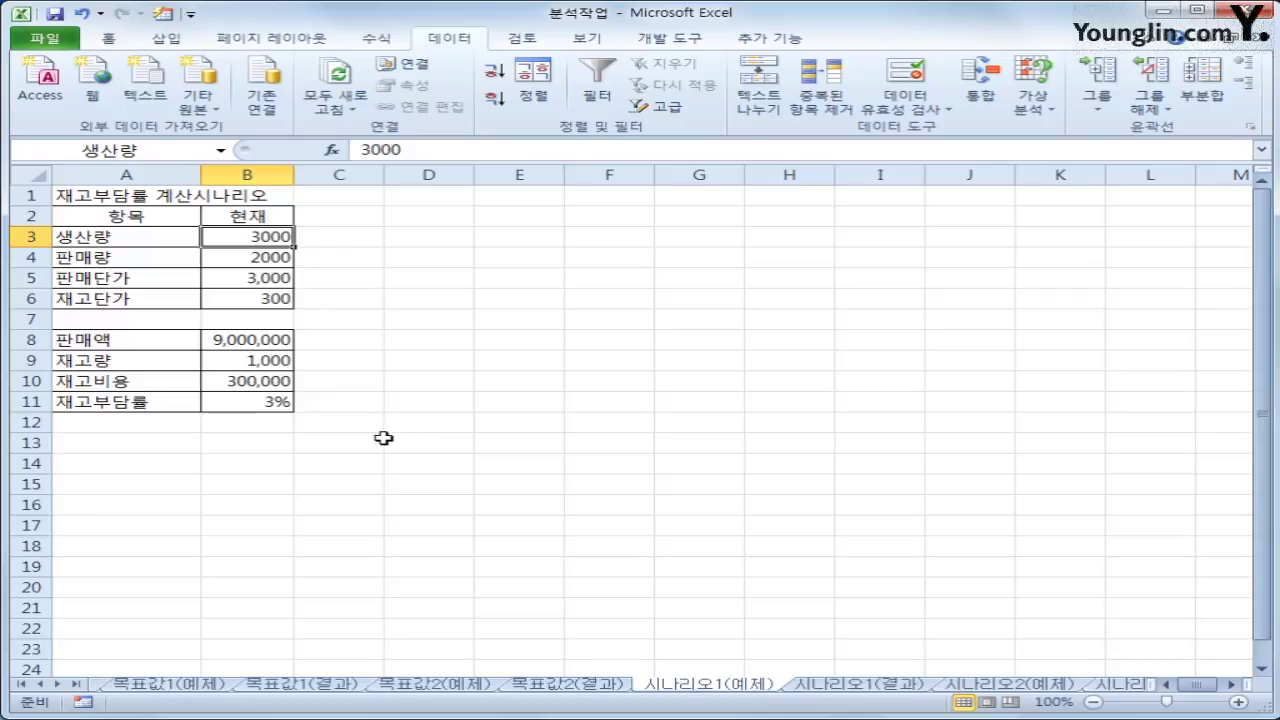
{"action": "left_click", "coordinate": [269, 258]}
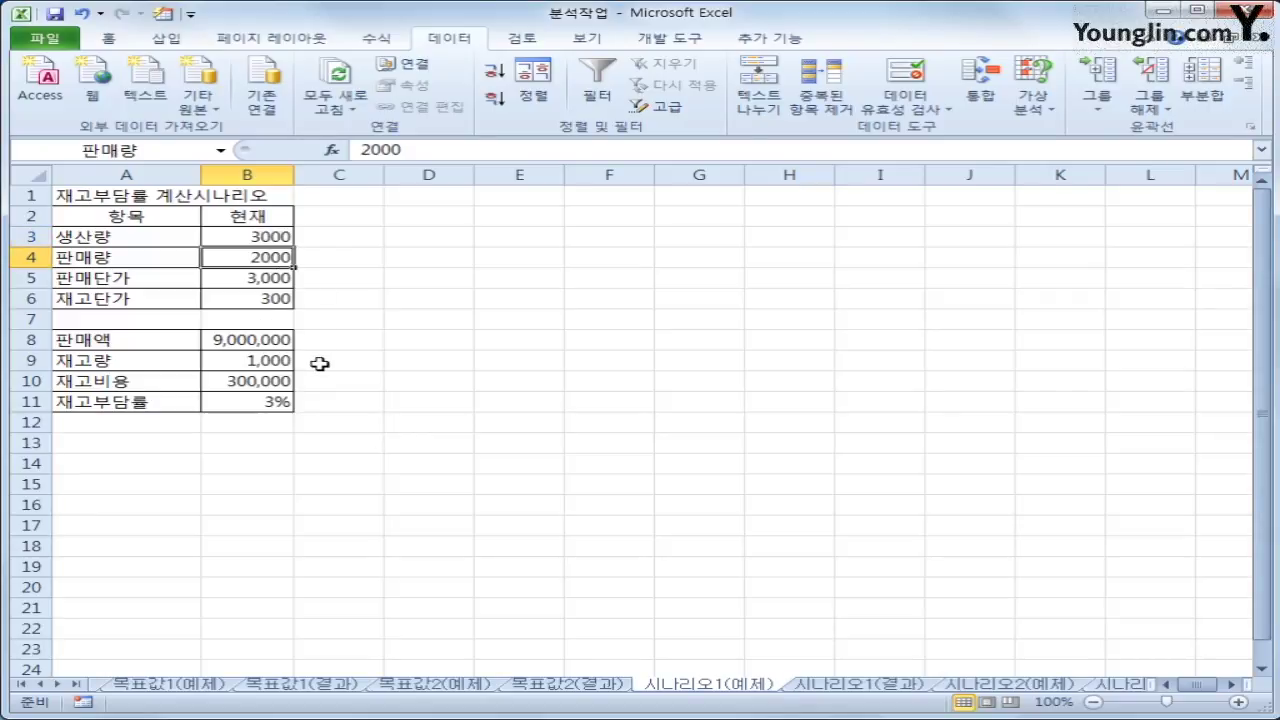
{"action": "left_click", "coordinate": [250, 279]}
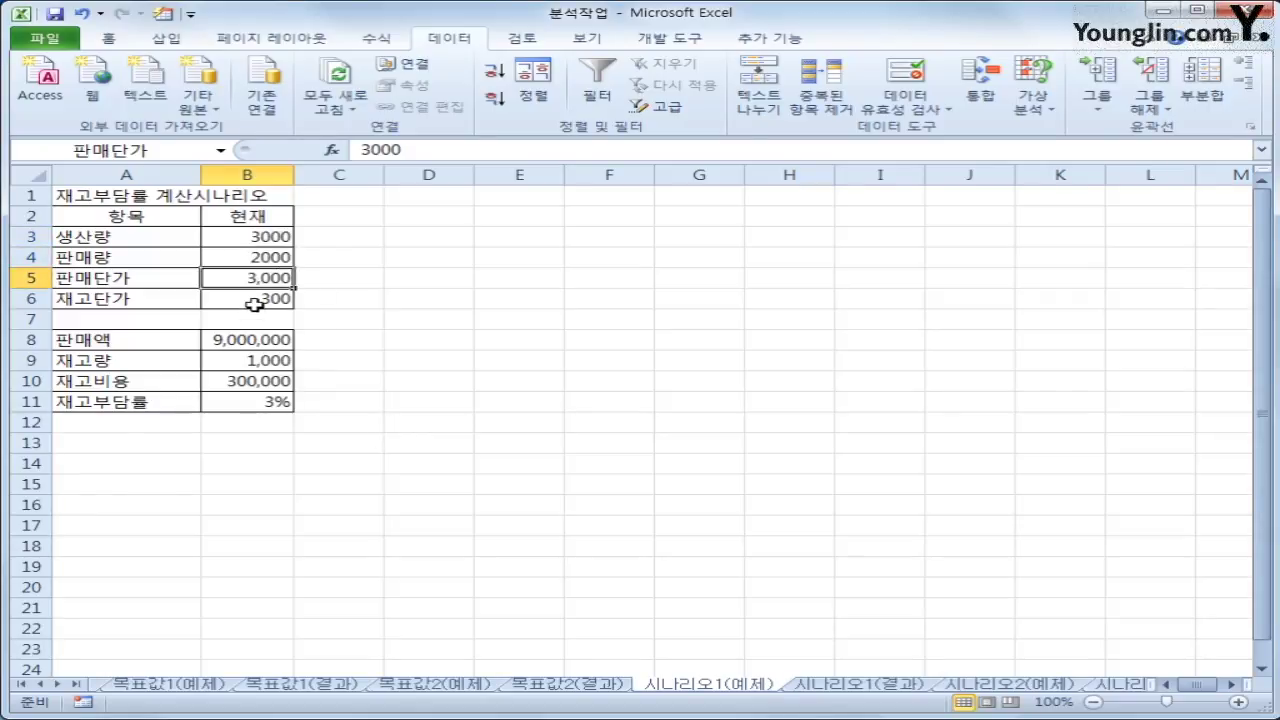
{"action": "left_click", "coordinate": [255, 304]}
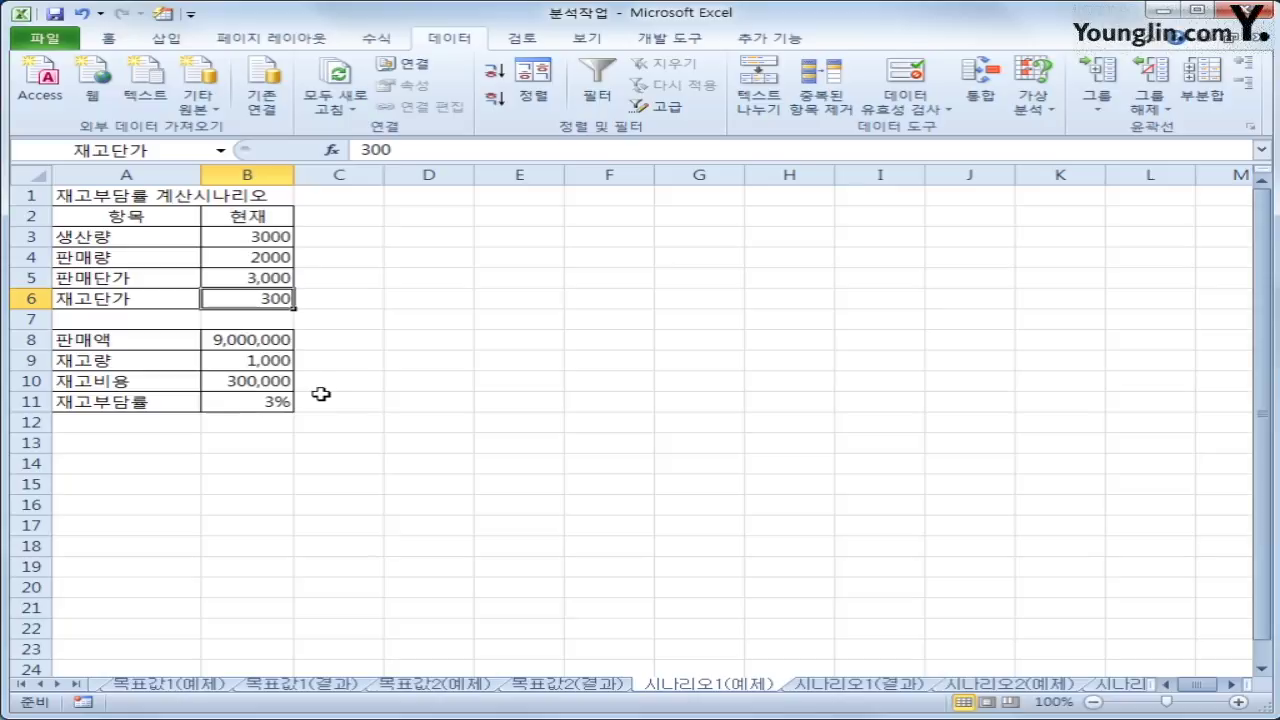
{"action": "left_click", "coordinate": [240, 335]}
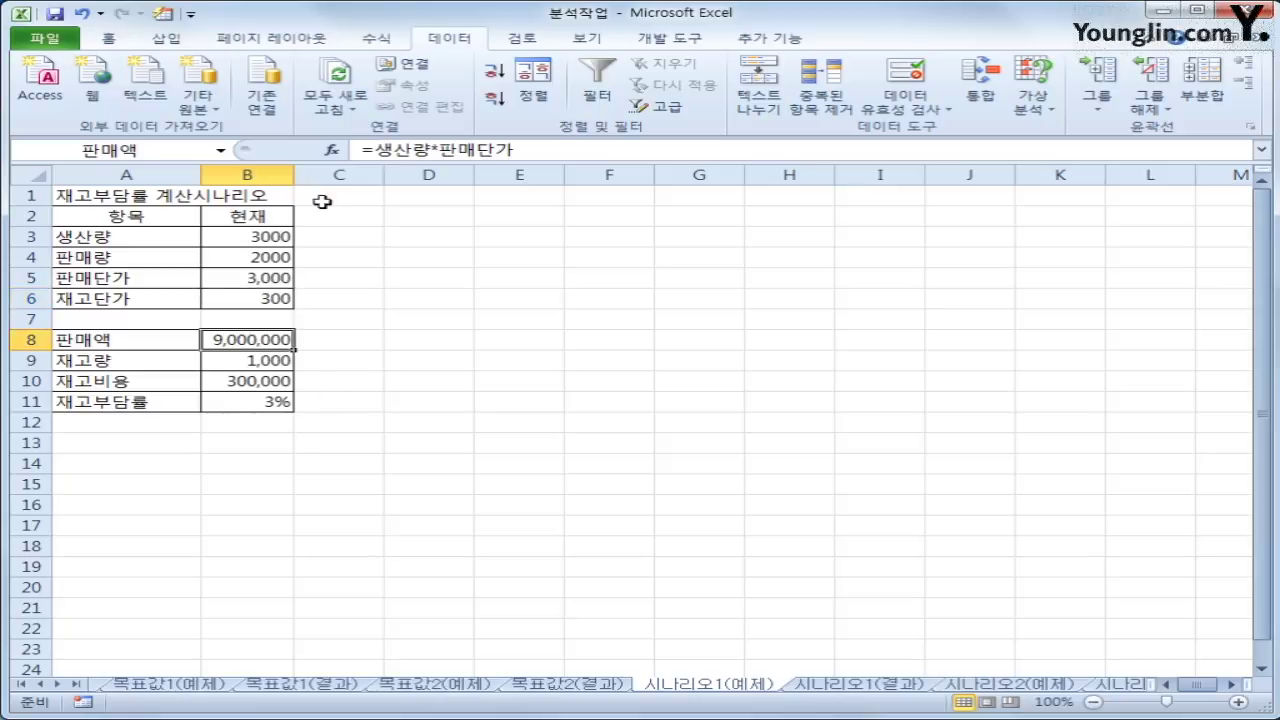
{"action": "left_click", "coordinate": [242, 232]}
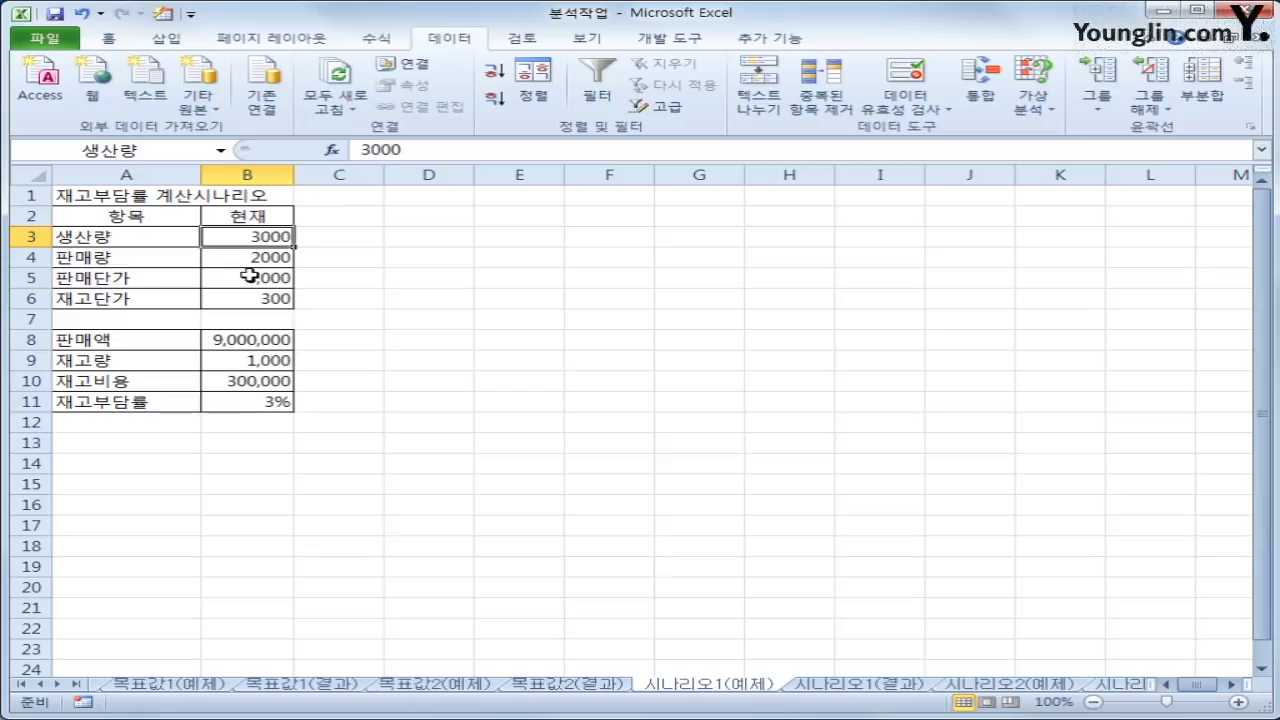
{"action": "left_click", "coordinate": [251, 277]}
{"action": "left_click", "coordinate": [272, 340]}
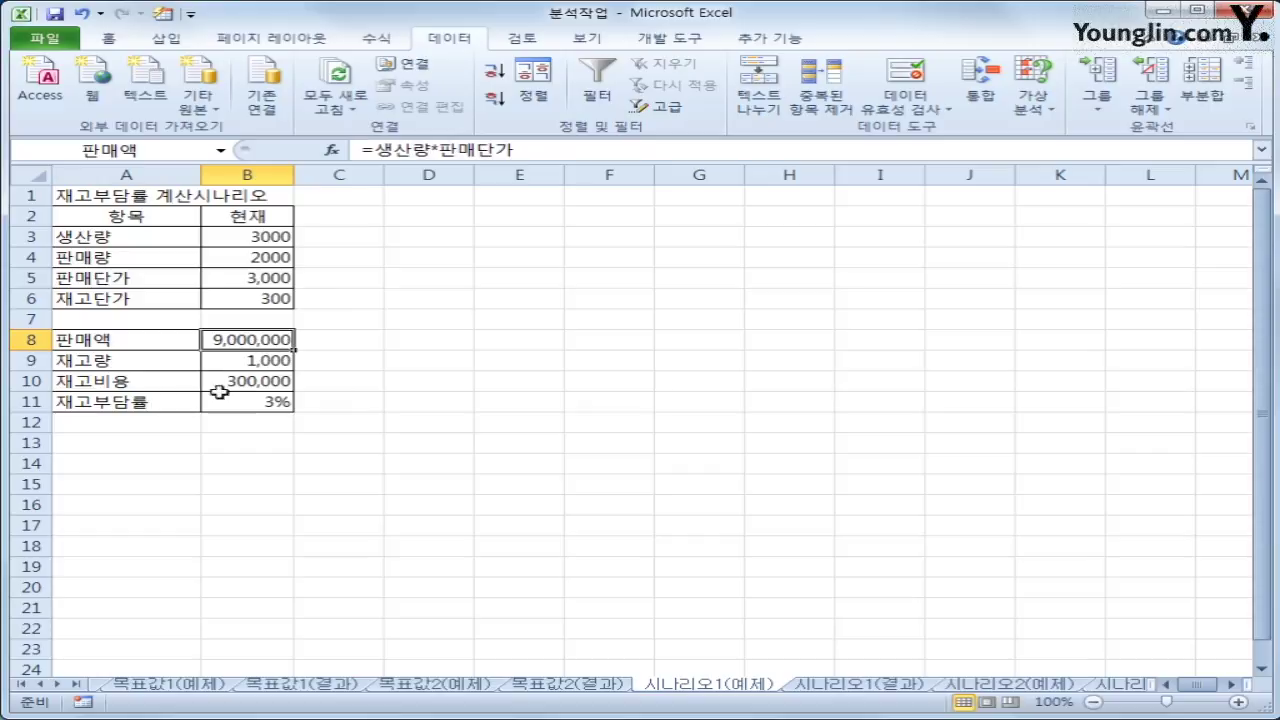
{"action": "left_click", "coordinate": [242, 364]}
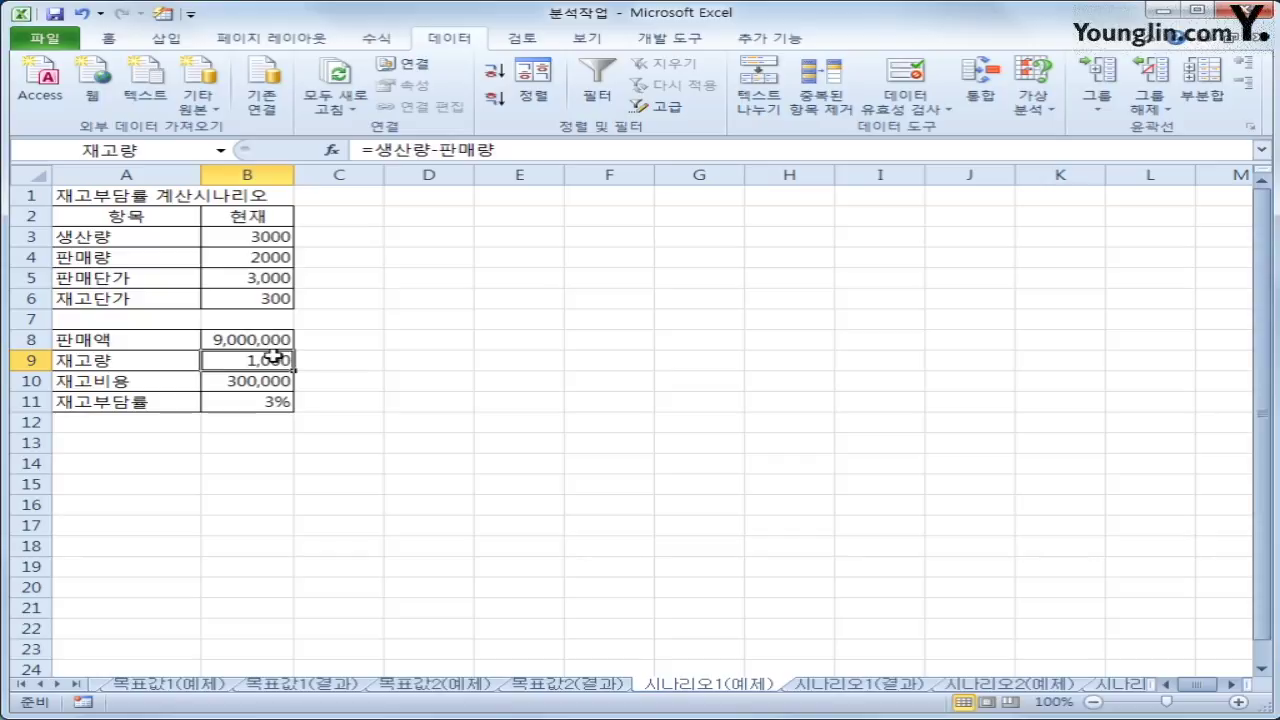
{"action": "left_click", "coordinate": [250, 299]}
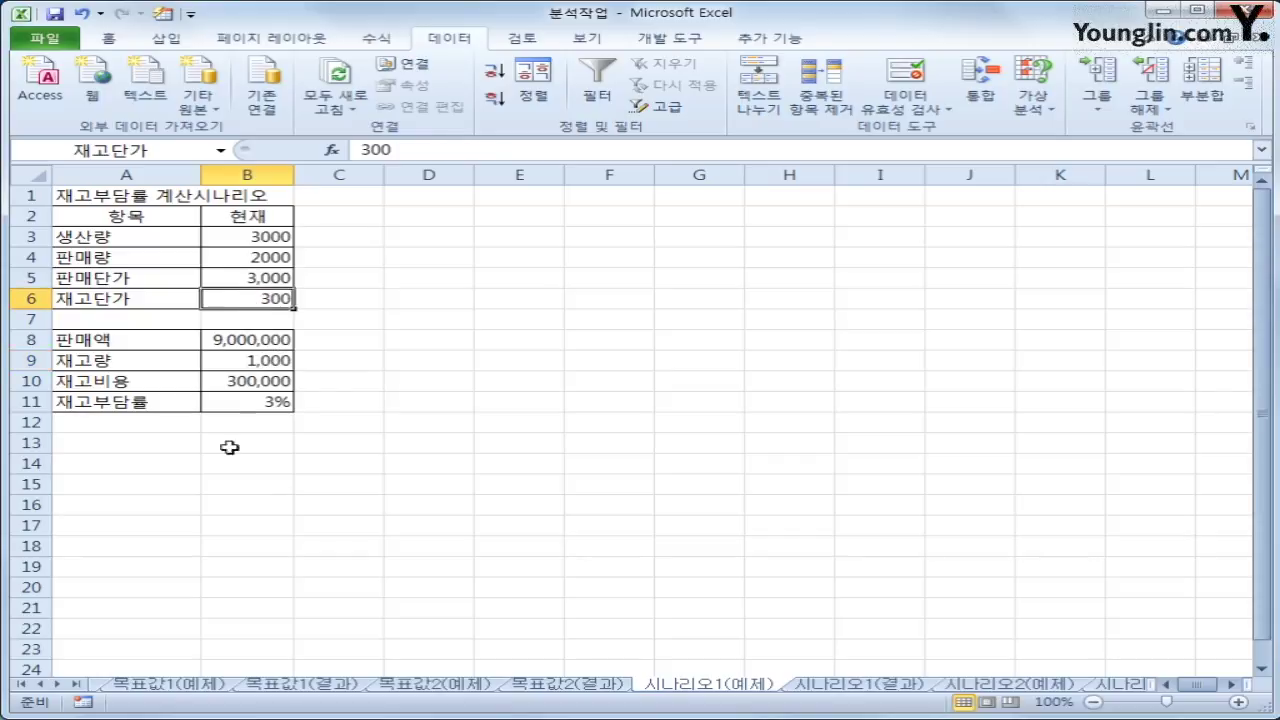
{"action": "left_click", "coordinate": [250, 382]}
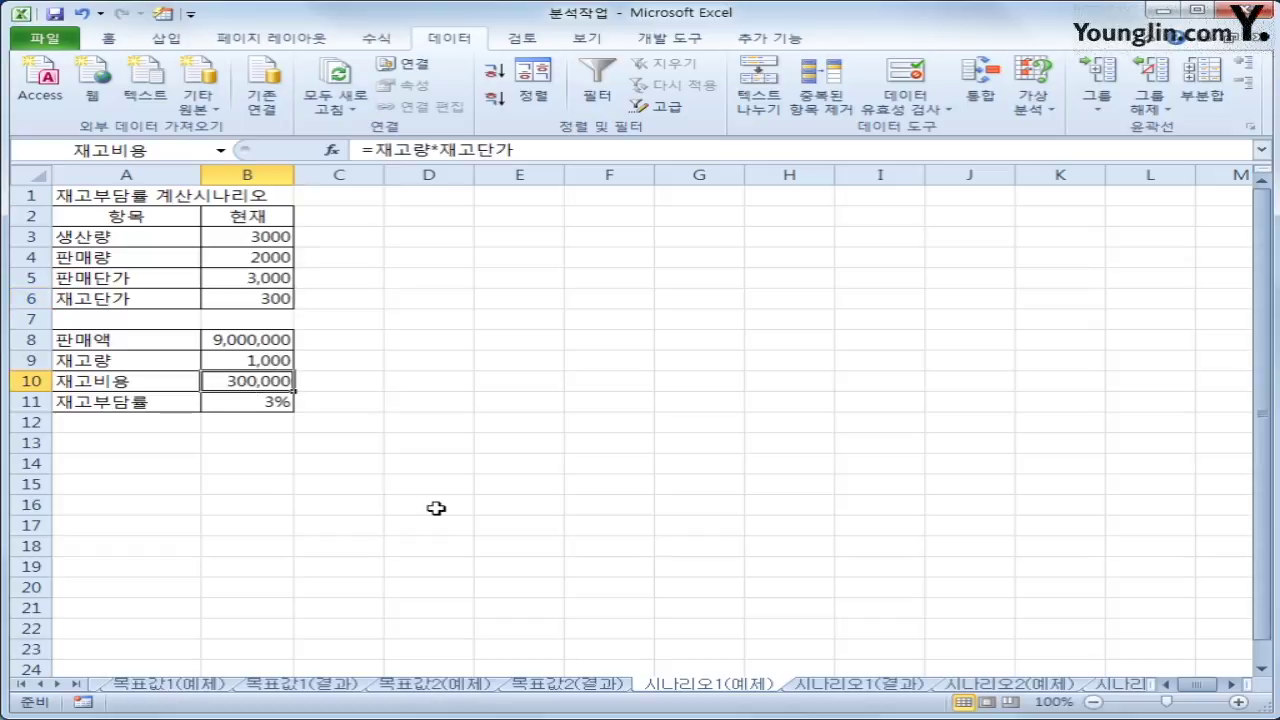
{"action": "left_click", "coordinate": [246, 401]}
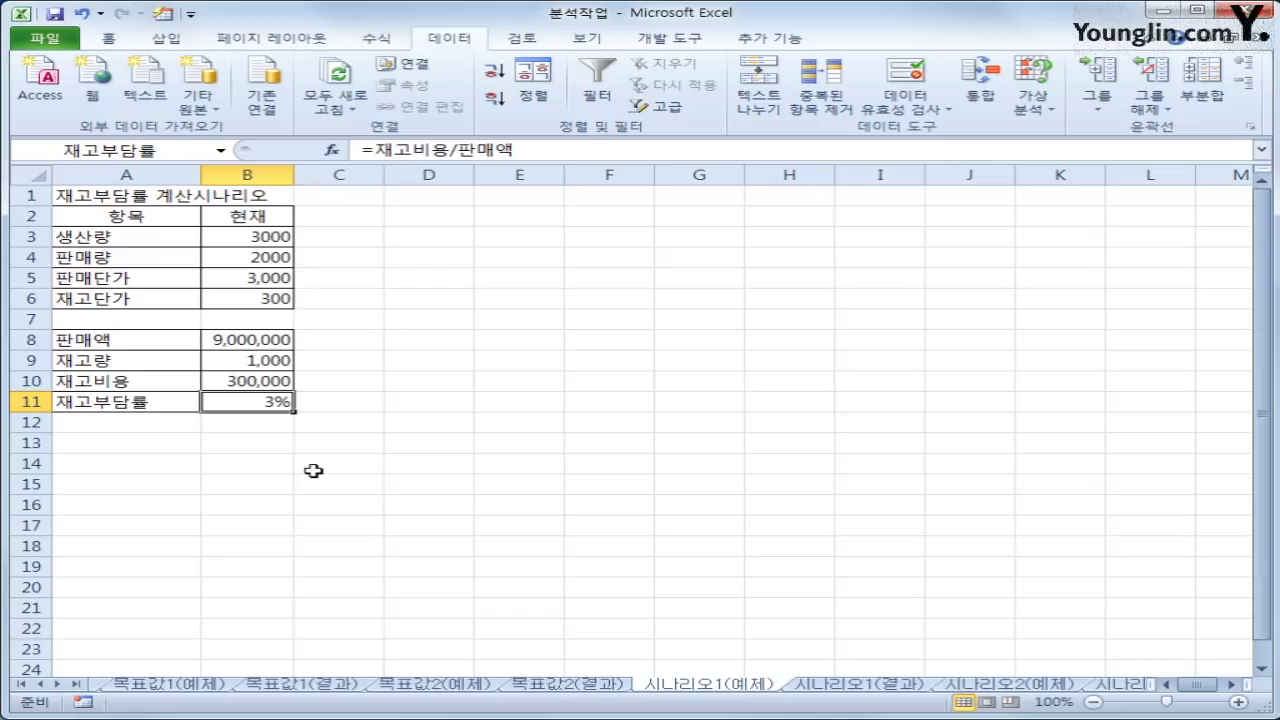
Check the defined names of the production cell B3, the sales cell B4 and the burden rate cell B11.
{"action": "left_click", "coordinate": [267, 237]}
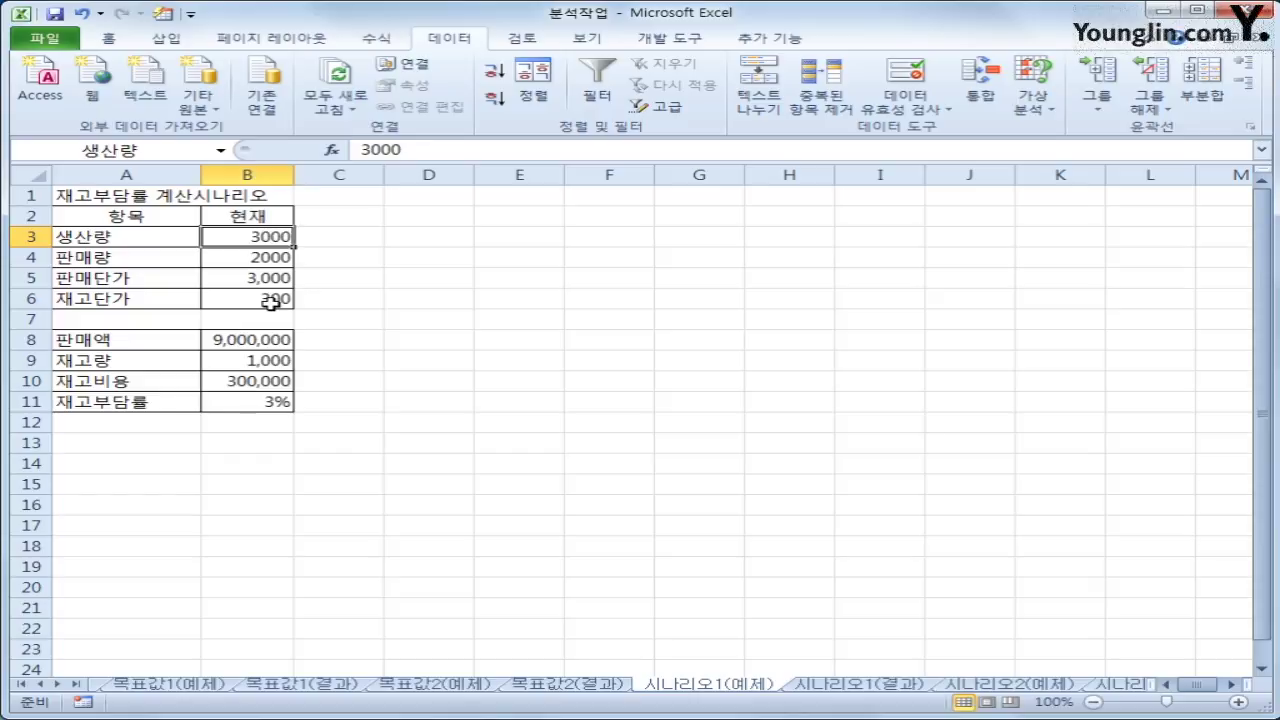
{"action": "left_click", "coordinate": [272, 258]}
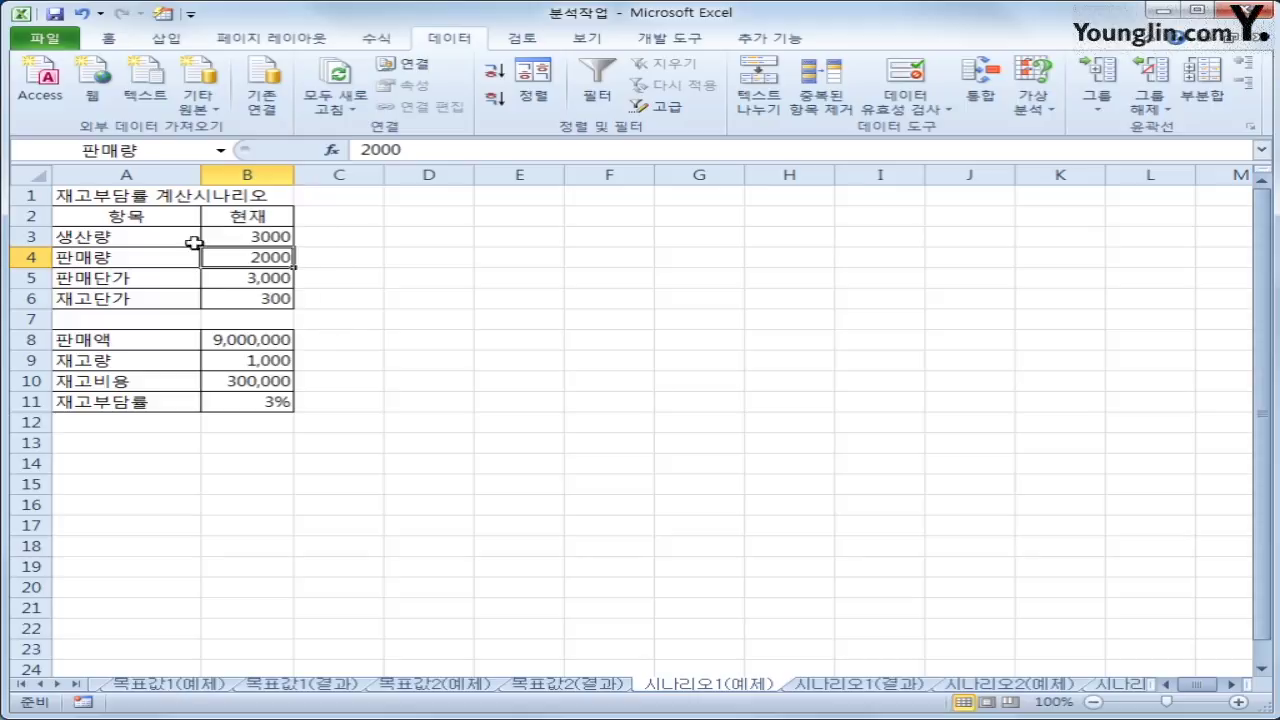
{"action": "left_click", "coordinate": [259, 240]}
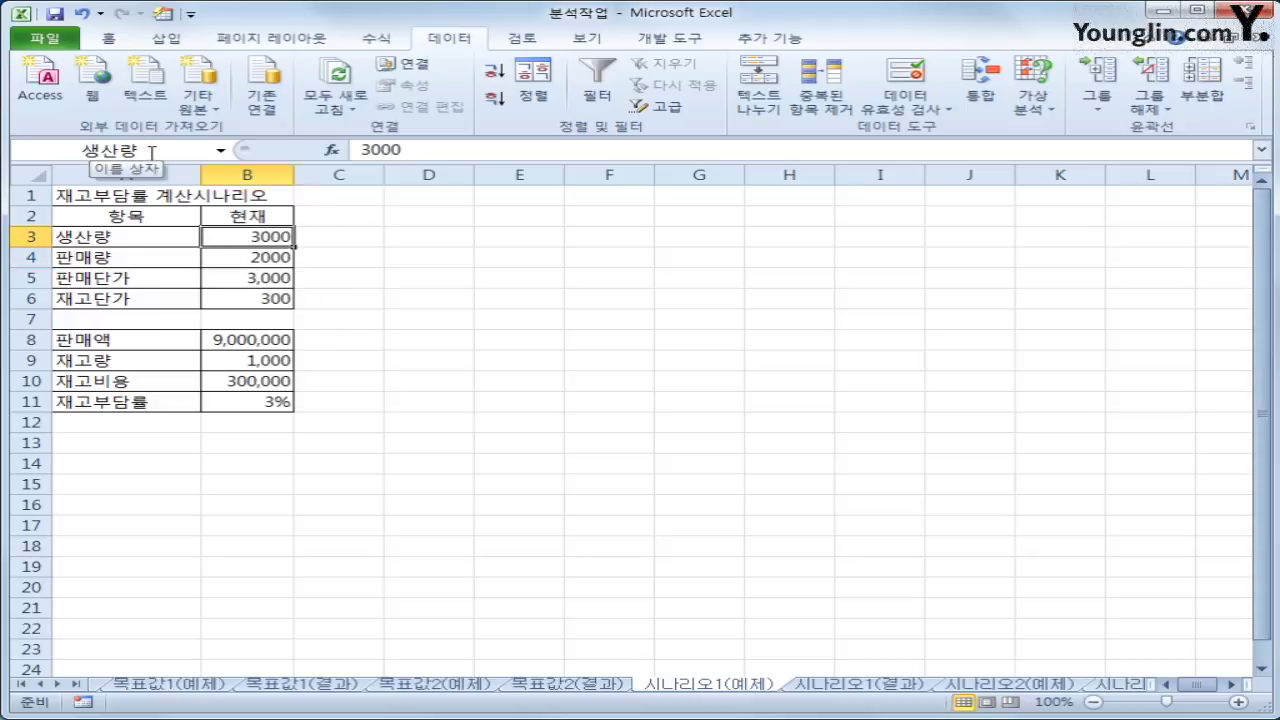
{"action": "left_click", "coordinate": [262, 257]}
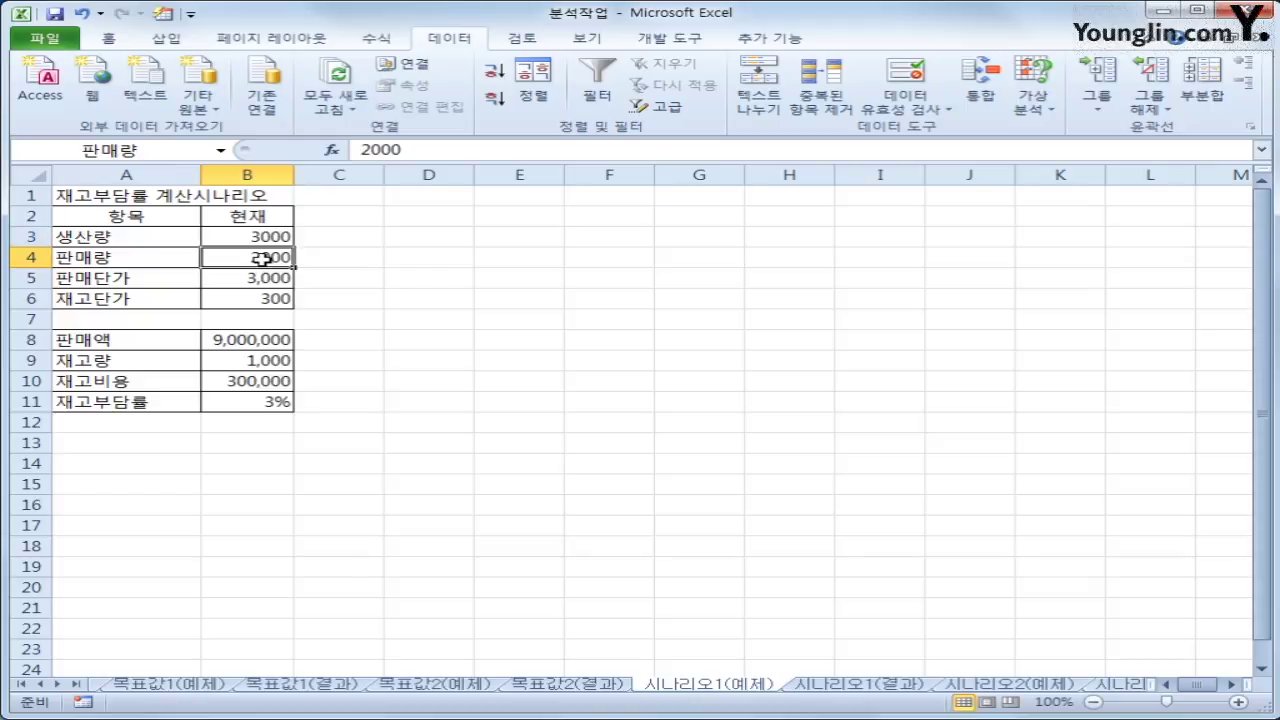
{"action": "left_click", "coordinate": [257, 402]}
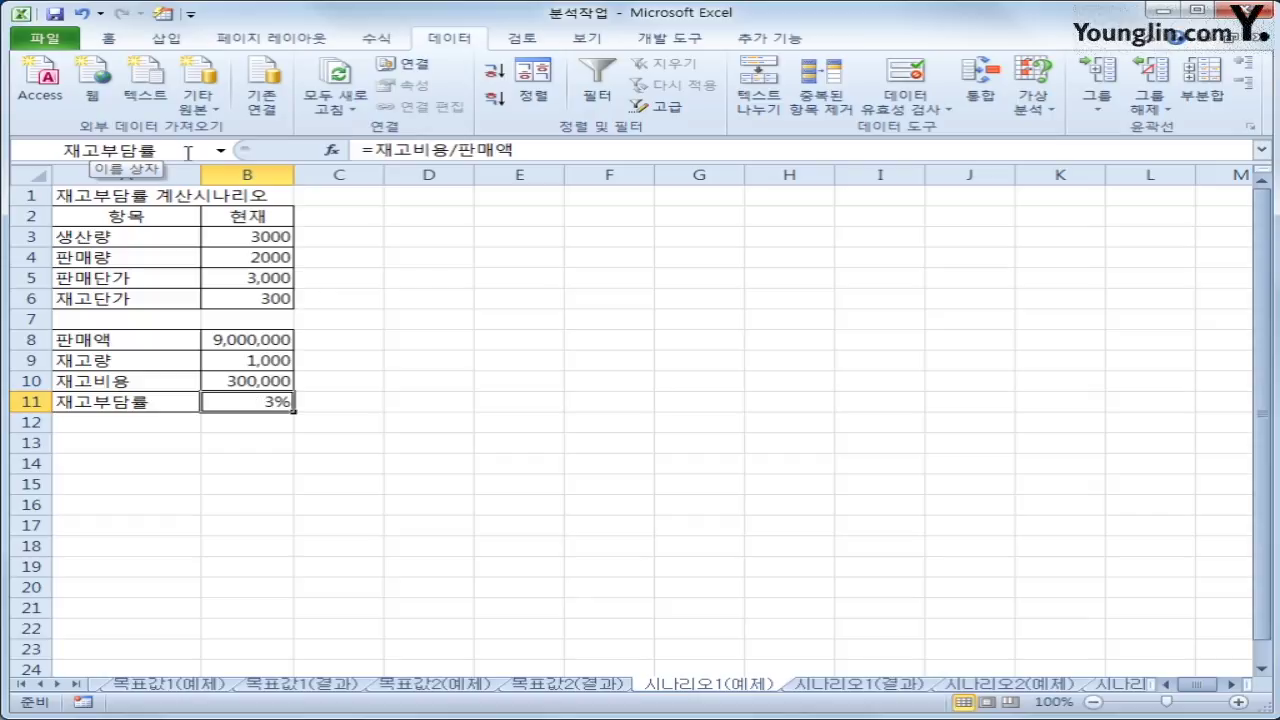
Add a scenario named 생산/판매변화1 in the Scenario Manager with B3:B4 as its changing cells.
{"action": "left_click_drag", "start_coordinate": [264, 239], "coordinate": [255, 257]}
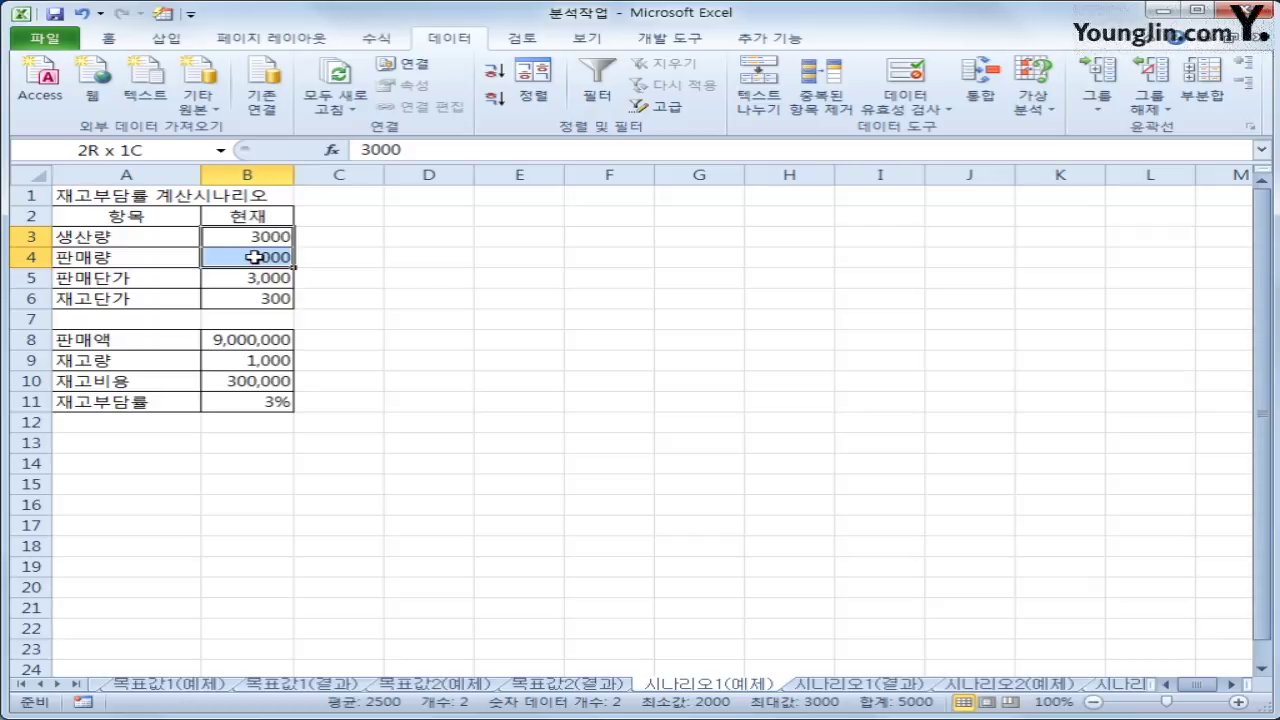
{"action": "left_click_drag", "start_coordinate": [255, 257], "coordinate": [255, 257]}
{"action": "left_click", "coordinate": [1031, 98]}
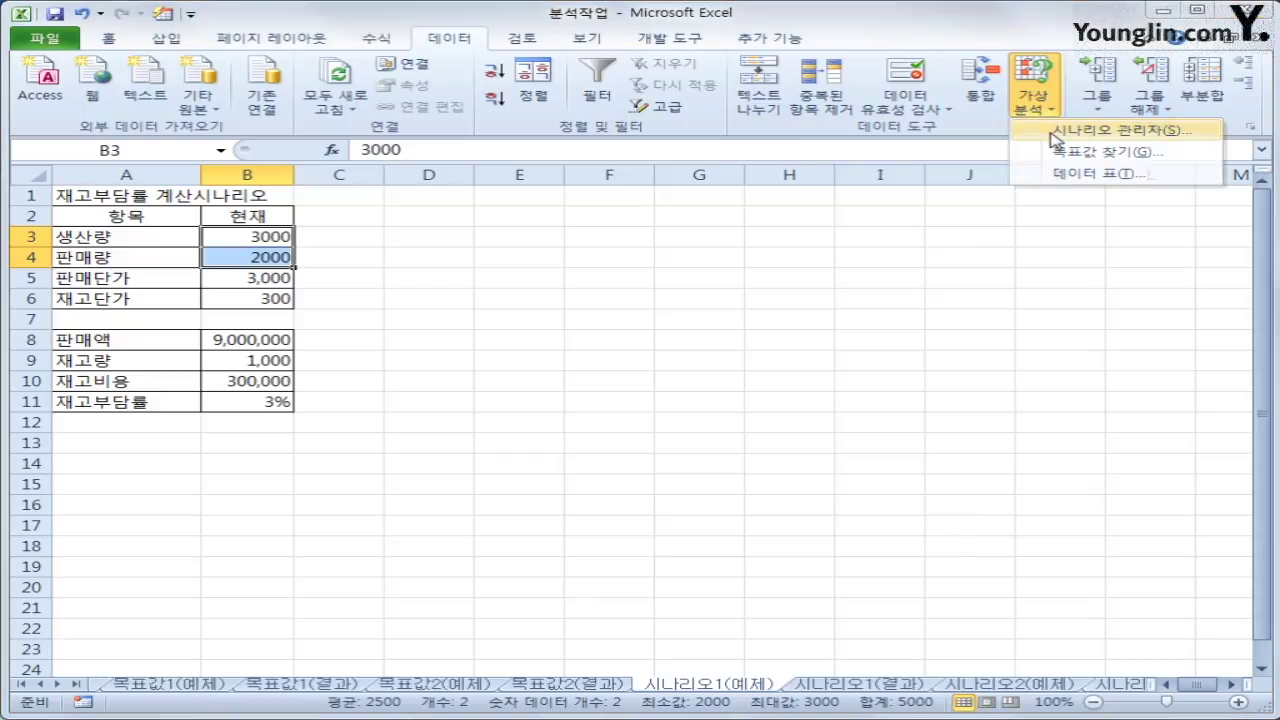
{"action": "left_click", "coordinate": [1053, 131]}
{"action": "left_click_drag", "start_coordinate": [843, 257], "coordinate": [829, 194]}
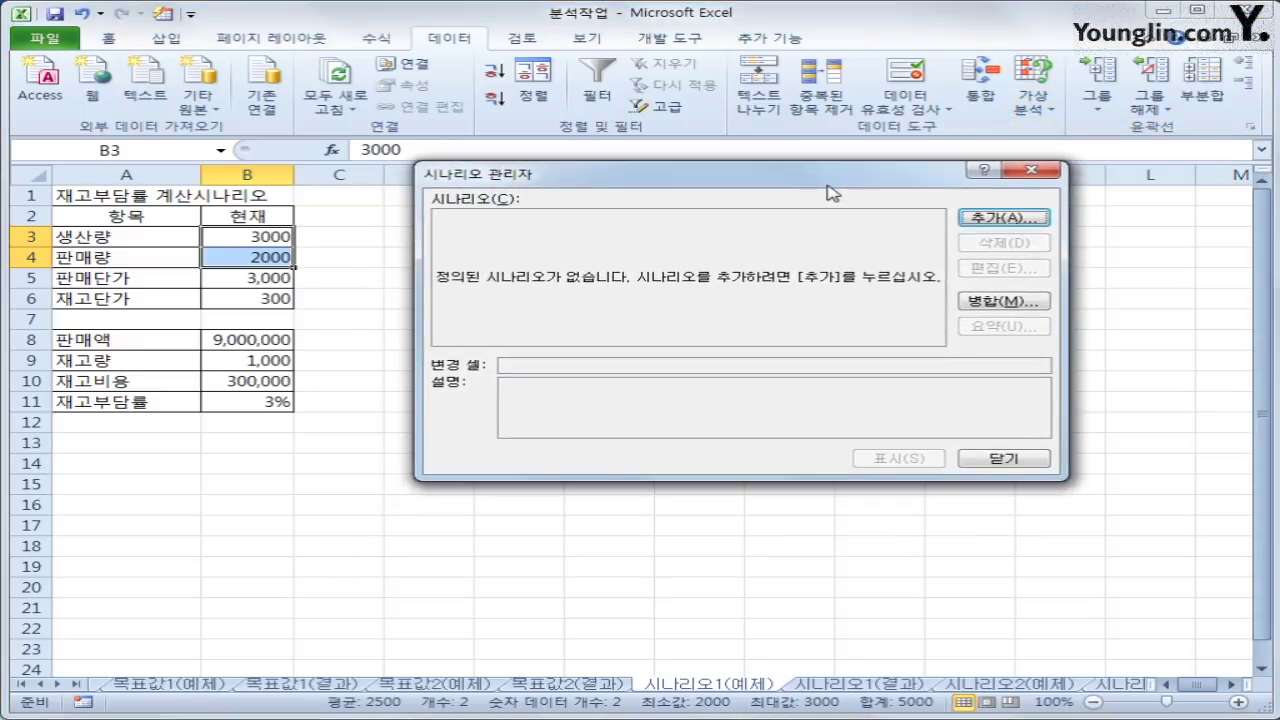
{"action": "left_click", "coordinate": [1018, 226]}
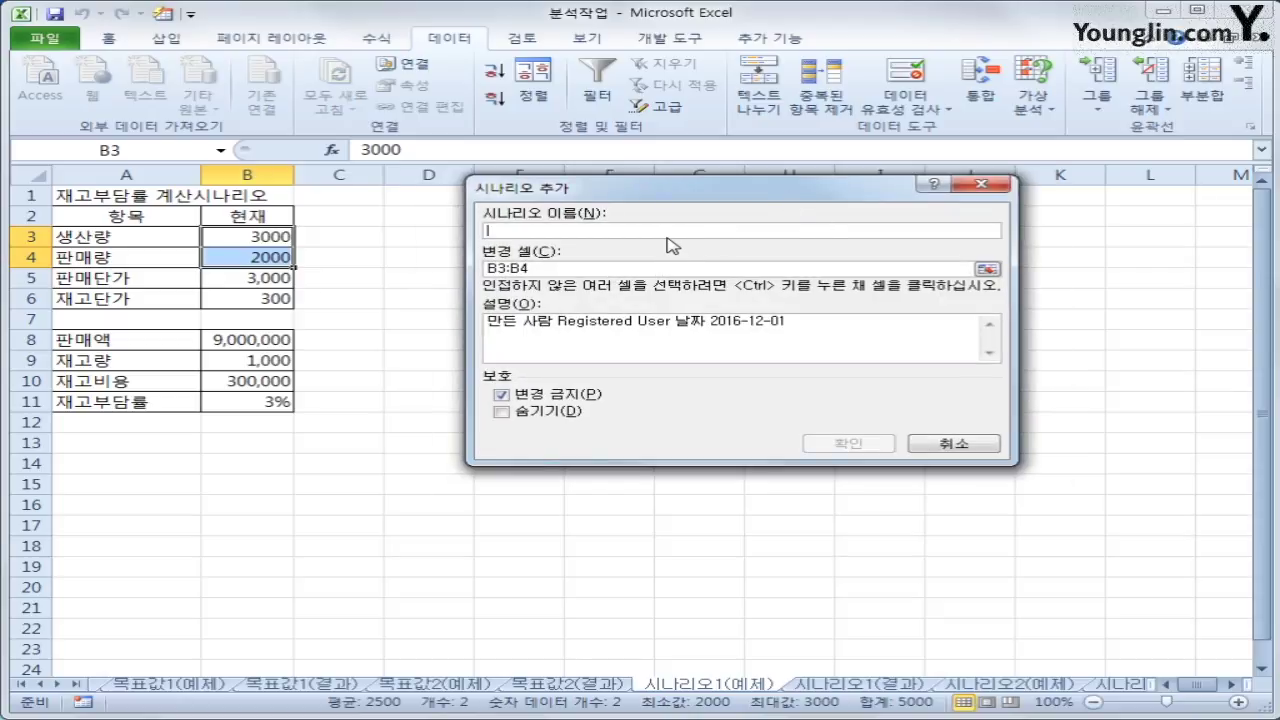
{"action": "type", "text": "생산/"}
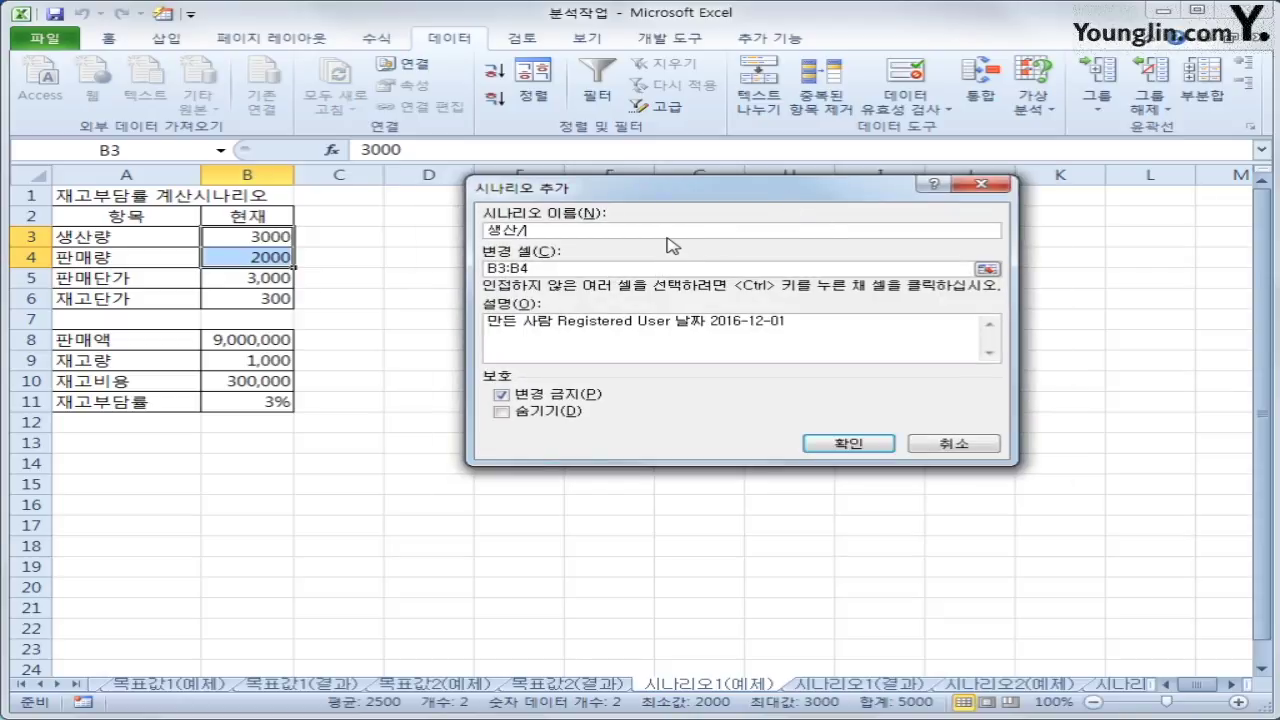
{"action": "type", "text": "판매변화1"}
{"action": "key", "text": "Tab"}
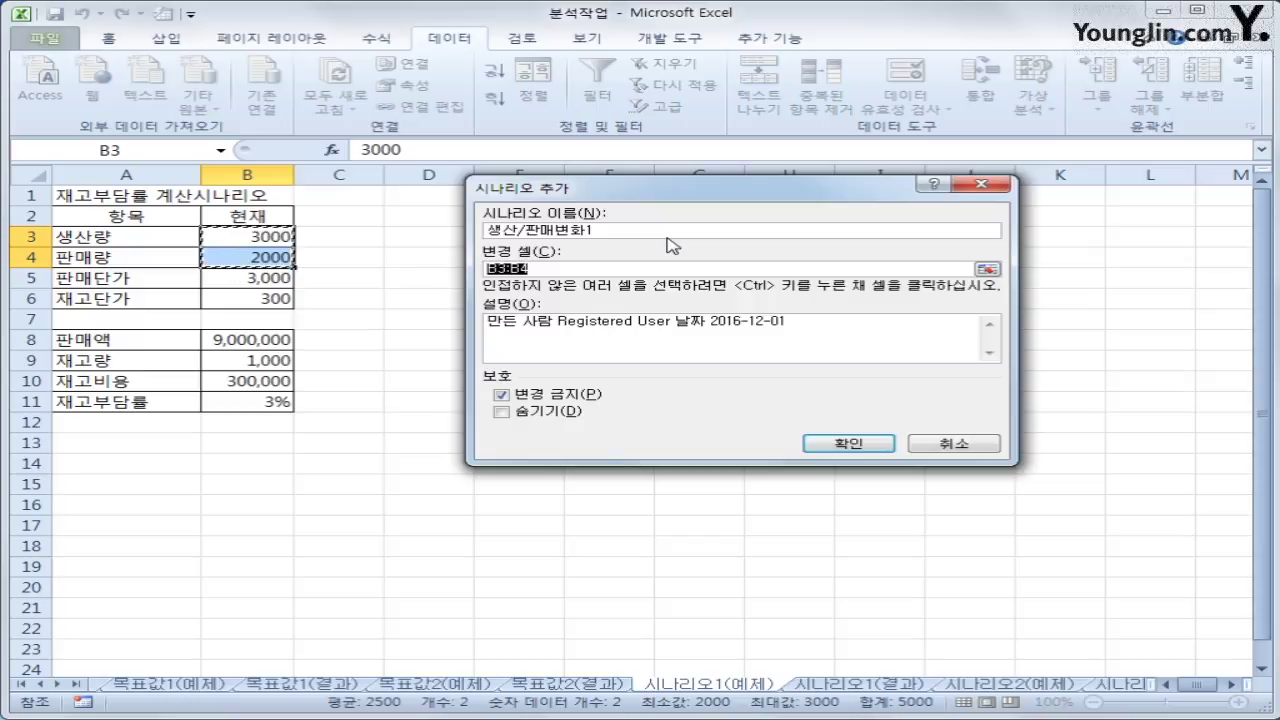
{"action": "left_click", "coordinate": [858, 445]}
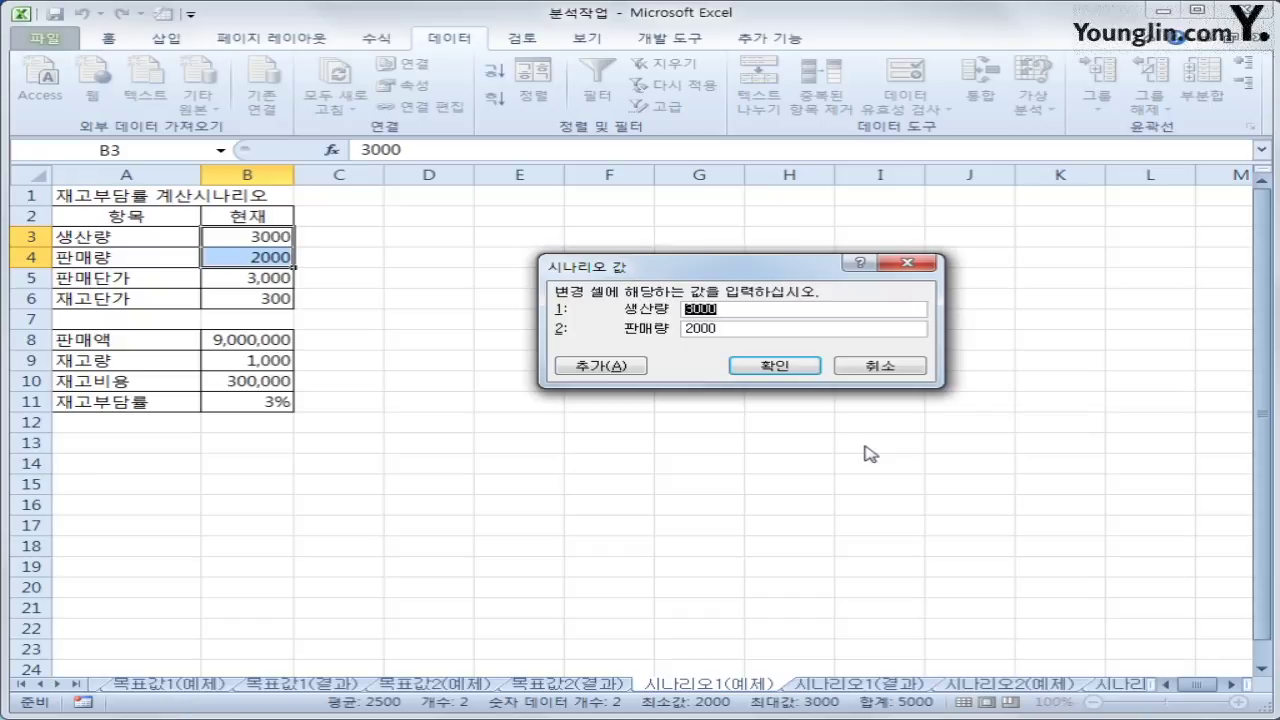
Set the 생산/판매변화1 scenario to 생산량 4000 and 판매량 3000, and continue to adding another scenario.
{"action": "type", "text": "4000"}
{"action": "key", "text": "Tab"}
{"action": "type", "text": "3000"}
{"action": "left_click", "coordinate": [620, 370]}
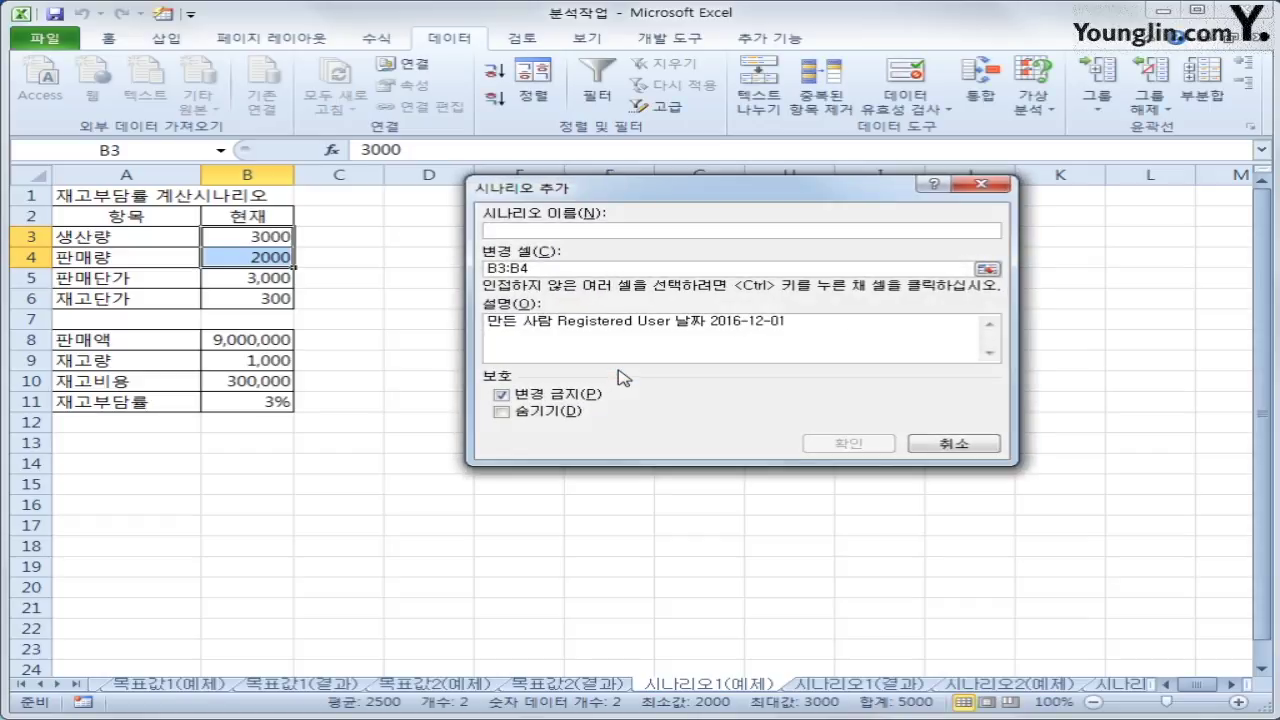
Define the scenario 생산/판매변화2 for B3:B4 with 생산량 5000 and 판매량 4000, and continue to adding another.
{"action": "type", "text": "생산"}
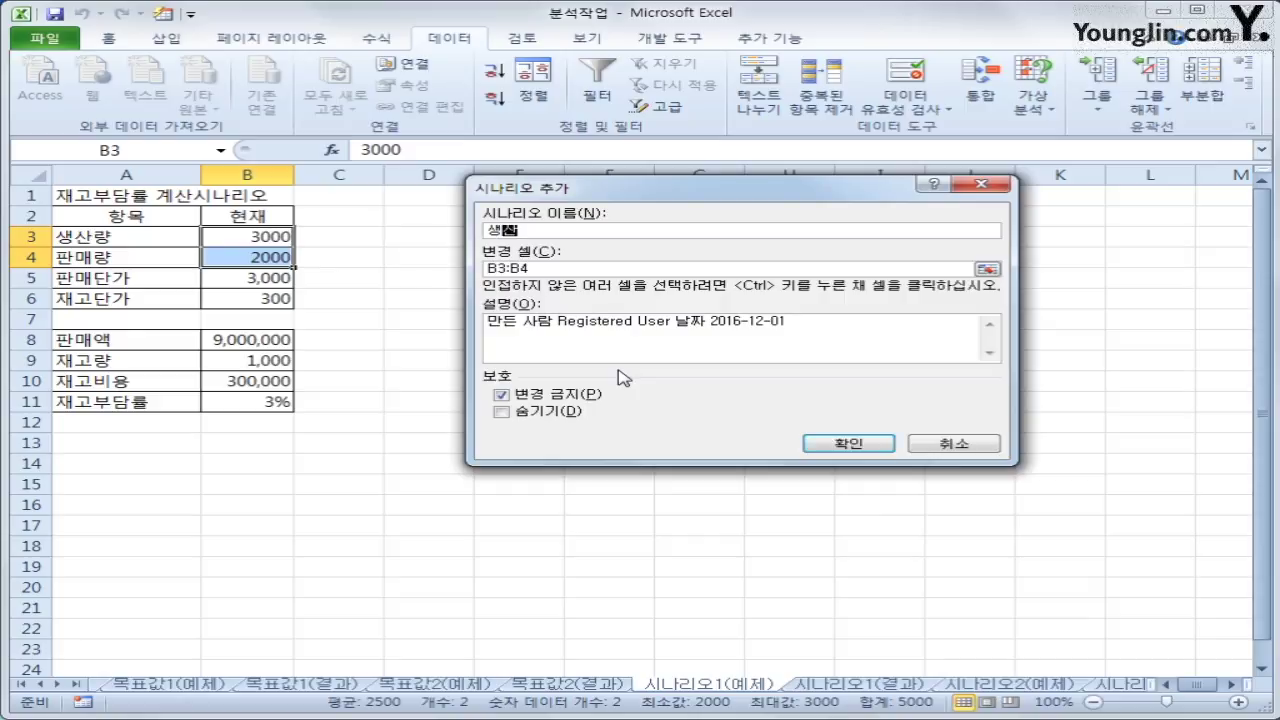
{"action": "type", "text": "/판매변화2"}
{"action": "key", "text": "Tab"}
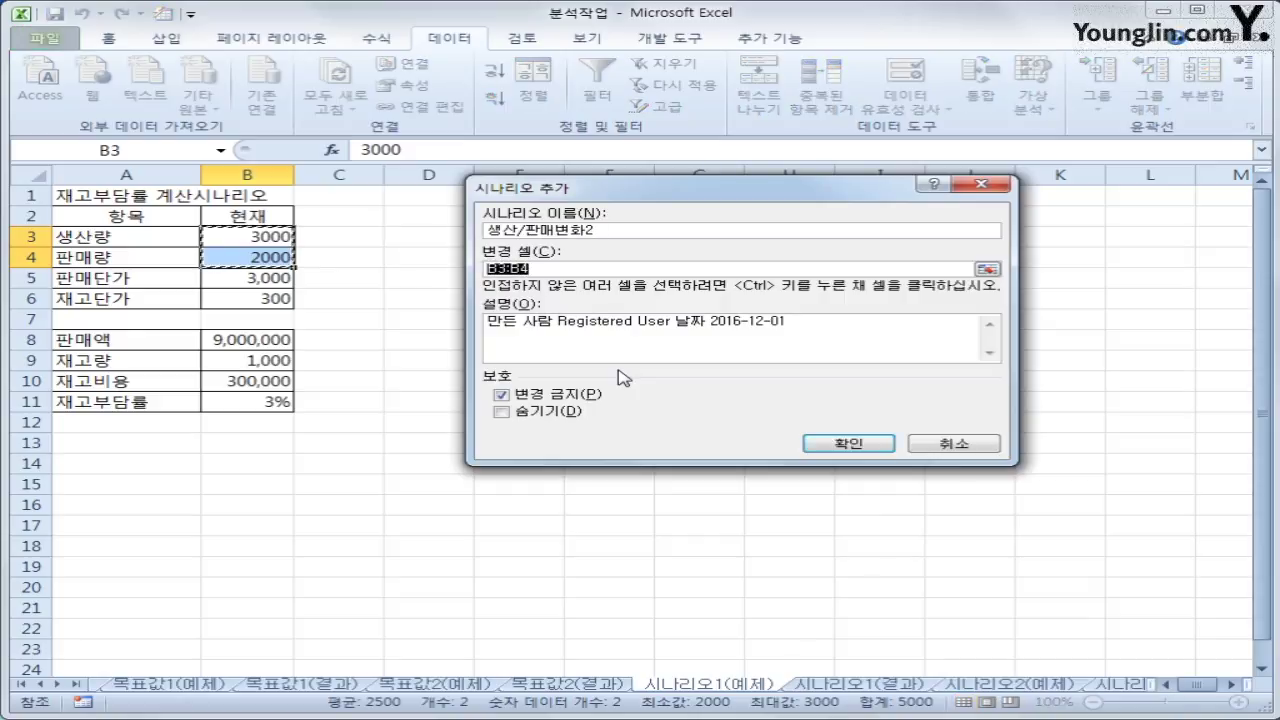
{"action": "left_click", "coordinate": [812, 447]}
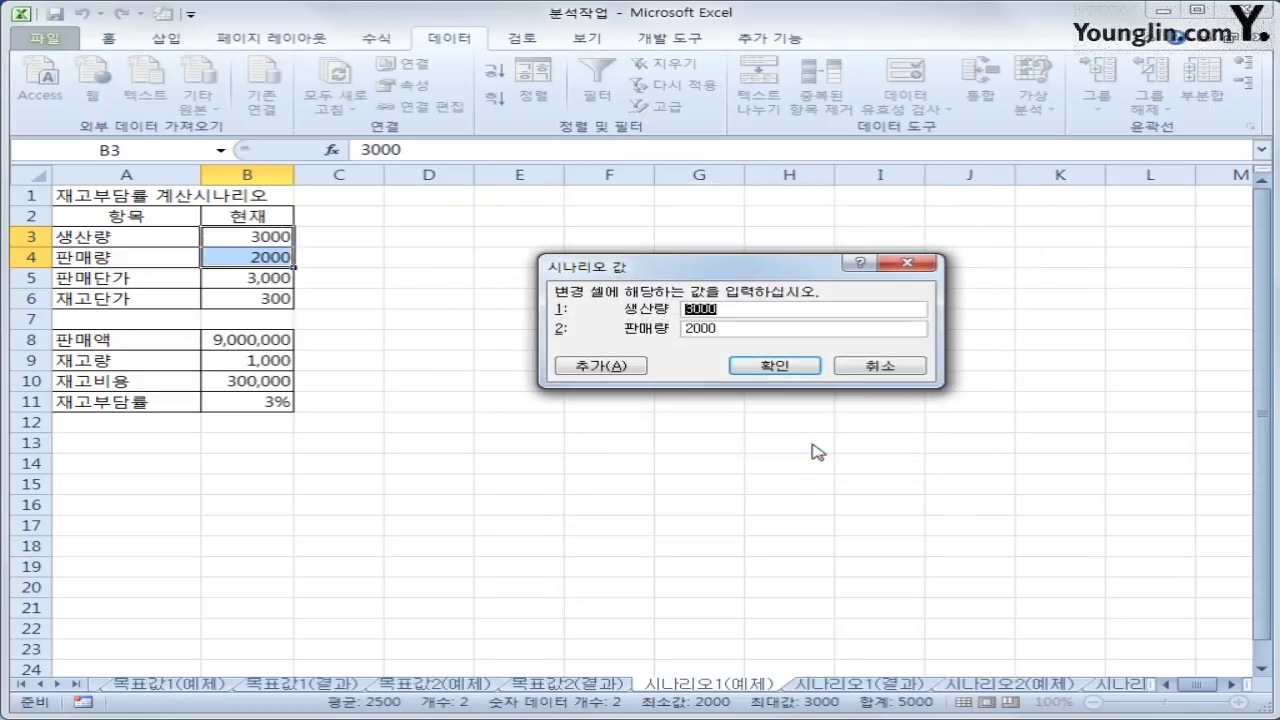
{"action": "type", "text": "5000"}
{"action": "key", "text": "Tab"}
{"action": "type", "text": "4000"}
{"action": "left_click", "coordinate": [615, 367]}
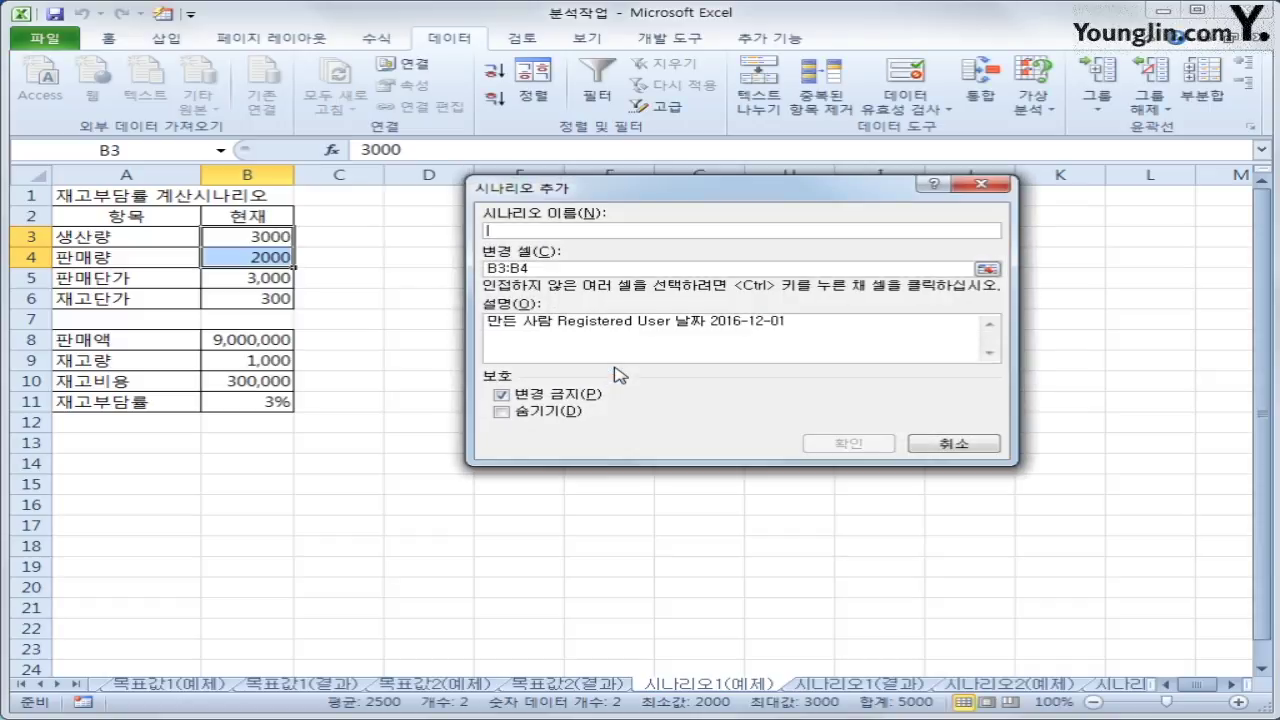
Define the scenario 생산/판매변화3 for B3:B4 with 생산량 6000 and 판매량 5000, and finish adding scenarios.
{"action": "type", "text": "셀산/판매"}
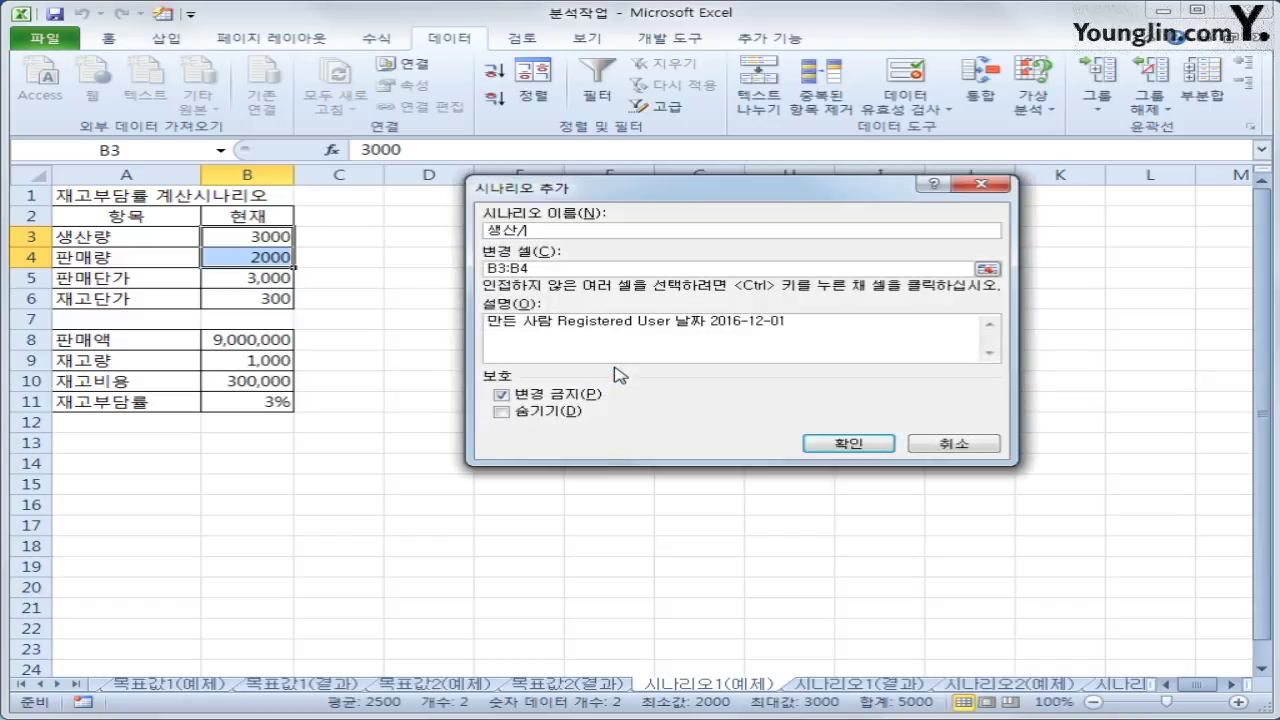
{"action": "type", "text": "량"}
{"action": "type", "text": "화3"}
{"action": "left_click", "coordinate": [846, 444]}
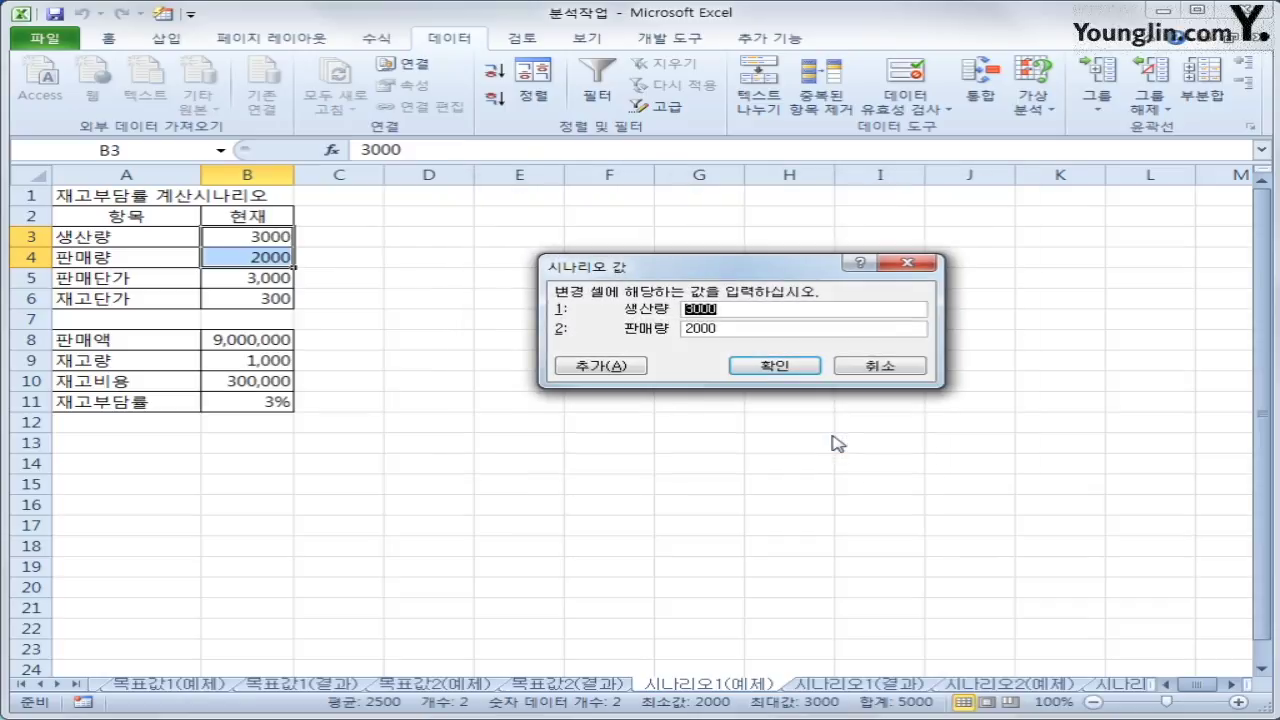
{"action": "type", "text": "6000"}
{"action": "key", "text": "Tab"}
{"action": "type", "text": "5000"}
{"action": "left_click", "coordinate": [775, 366]}
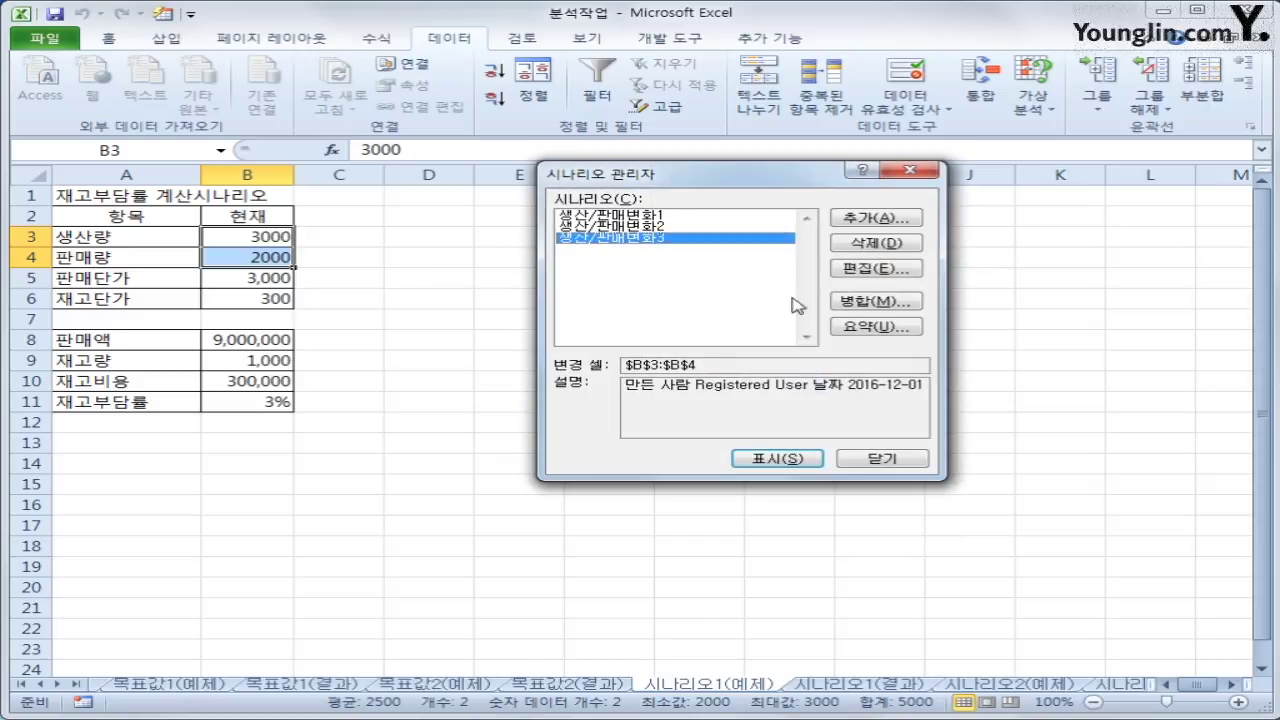
Generate a scenario summary report with B11 as the result cell, and view it alongside the 시나리오1(예제) sheet.
{"action": "left_click", "coordinate": [873, 328]}
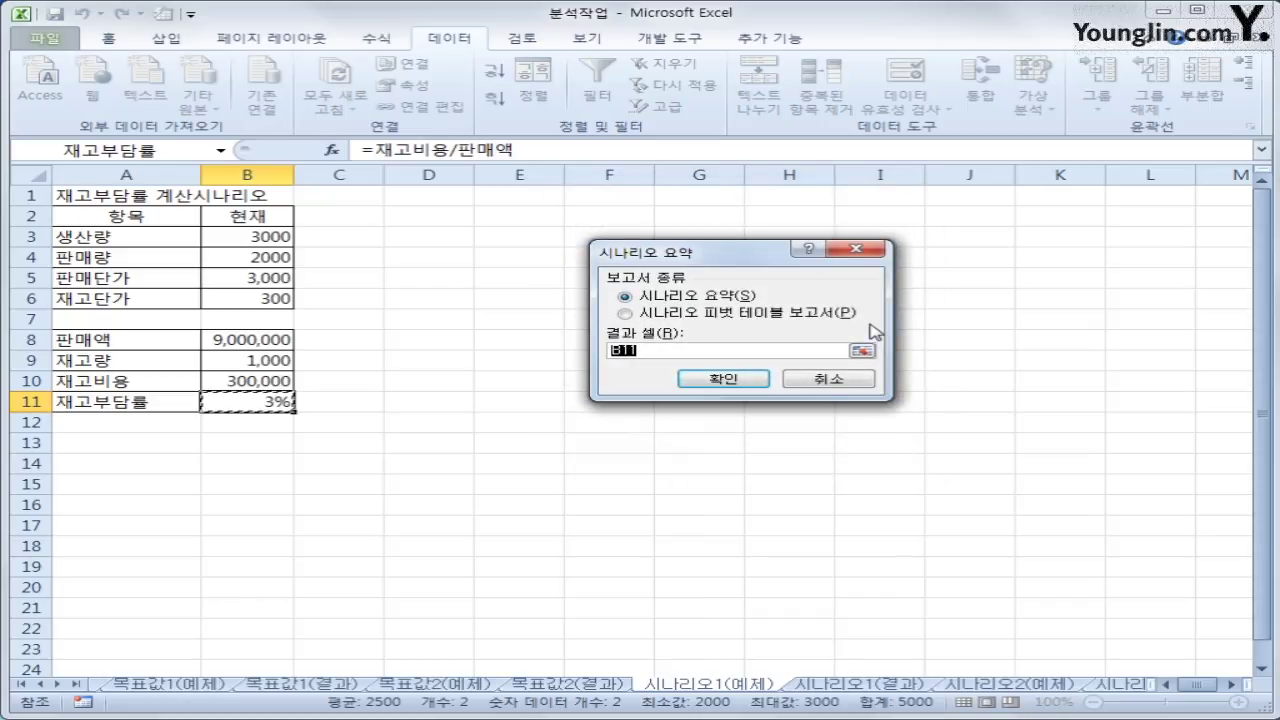
{"action": "left_click", "coordinate": [720, 381]}
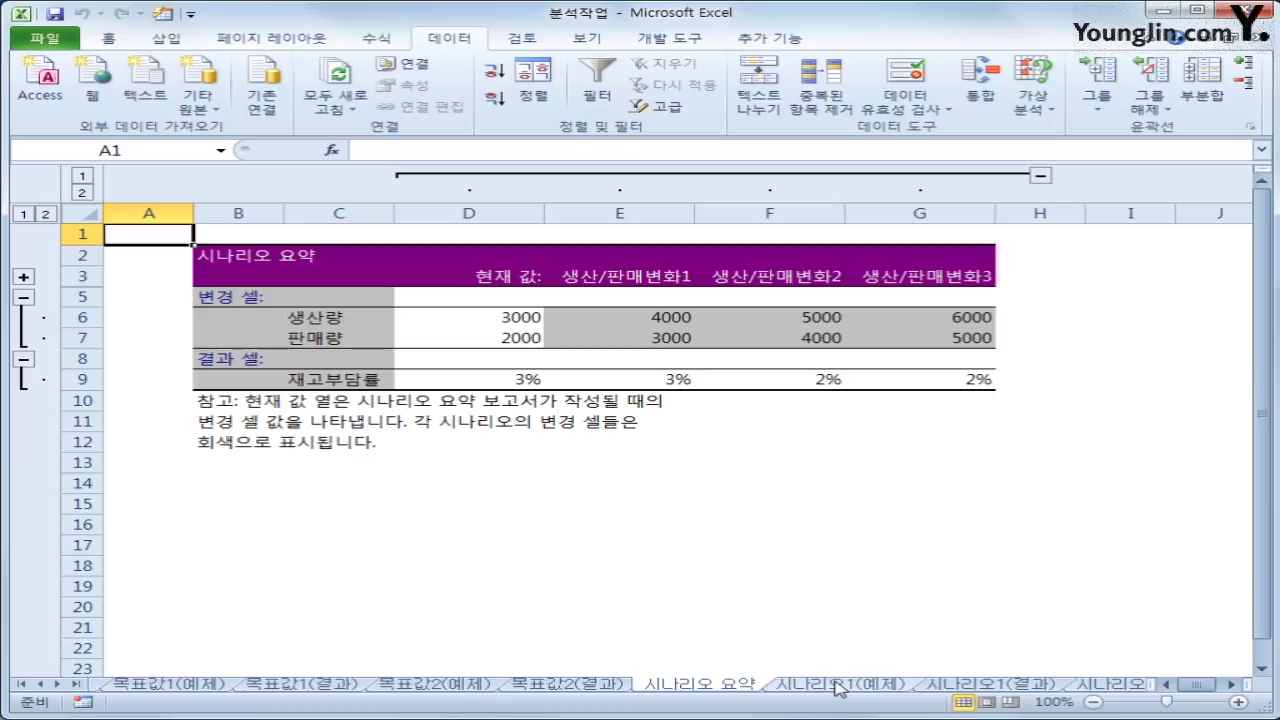
{"action": "left_click", "coordinate": [838, 686]}
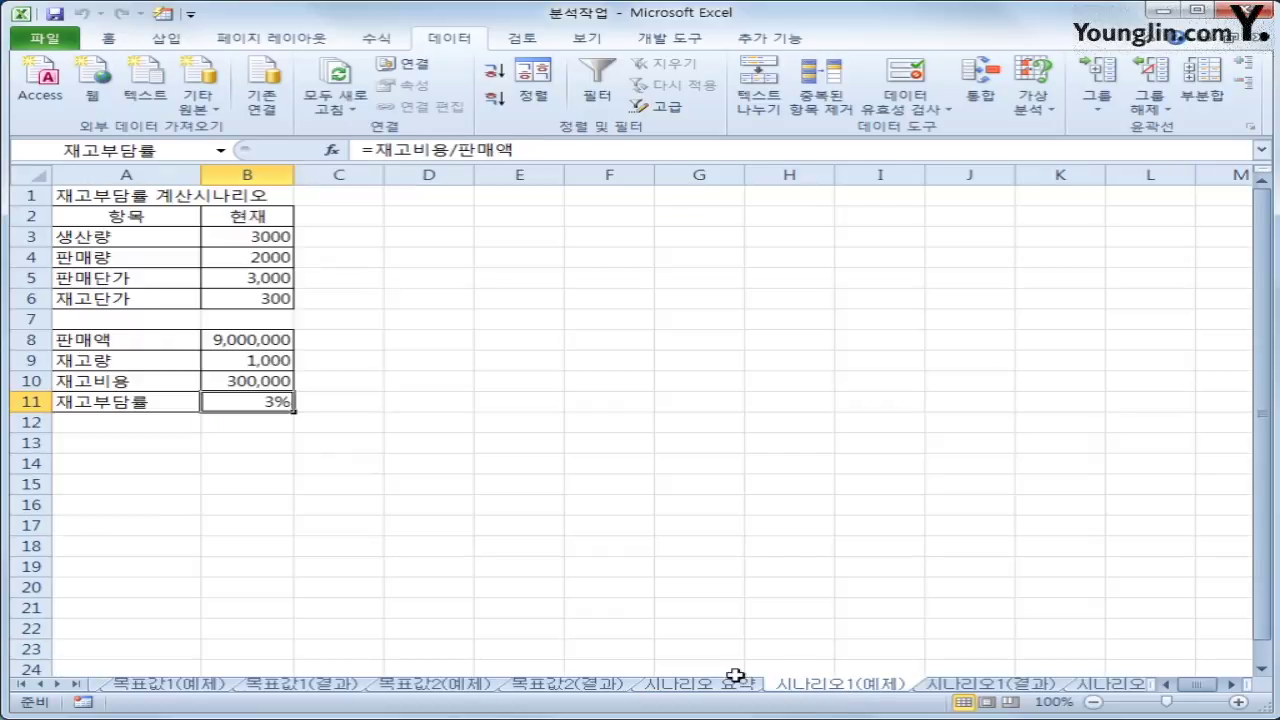
{"action": "left_click", "coordinate": [706, 688]}
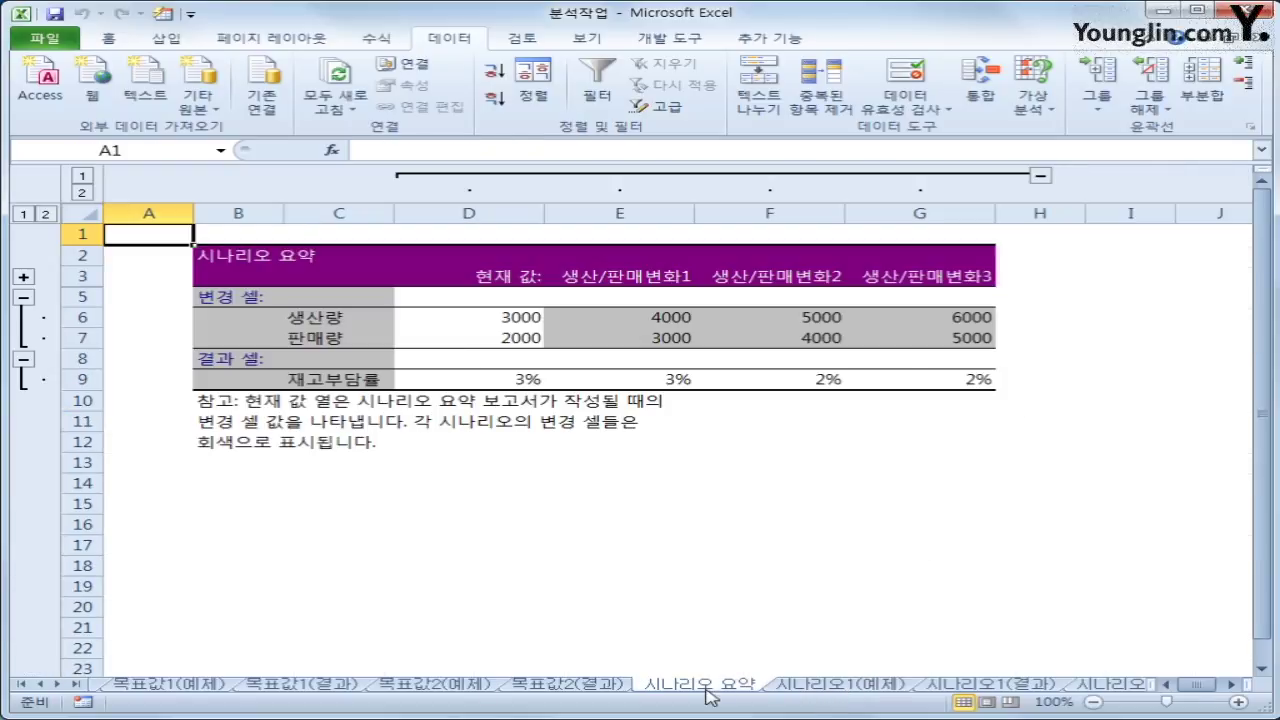
Examine the 현재 값 column and the three 생산/판매변화 columns of the scenario summary, from headings through 재고부담률.
{"action": "left_click_drag", "start_coordinate": [510, 274], "coordinate": [510, 384]}
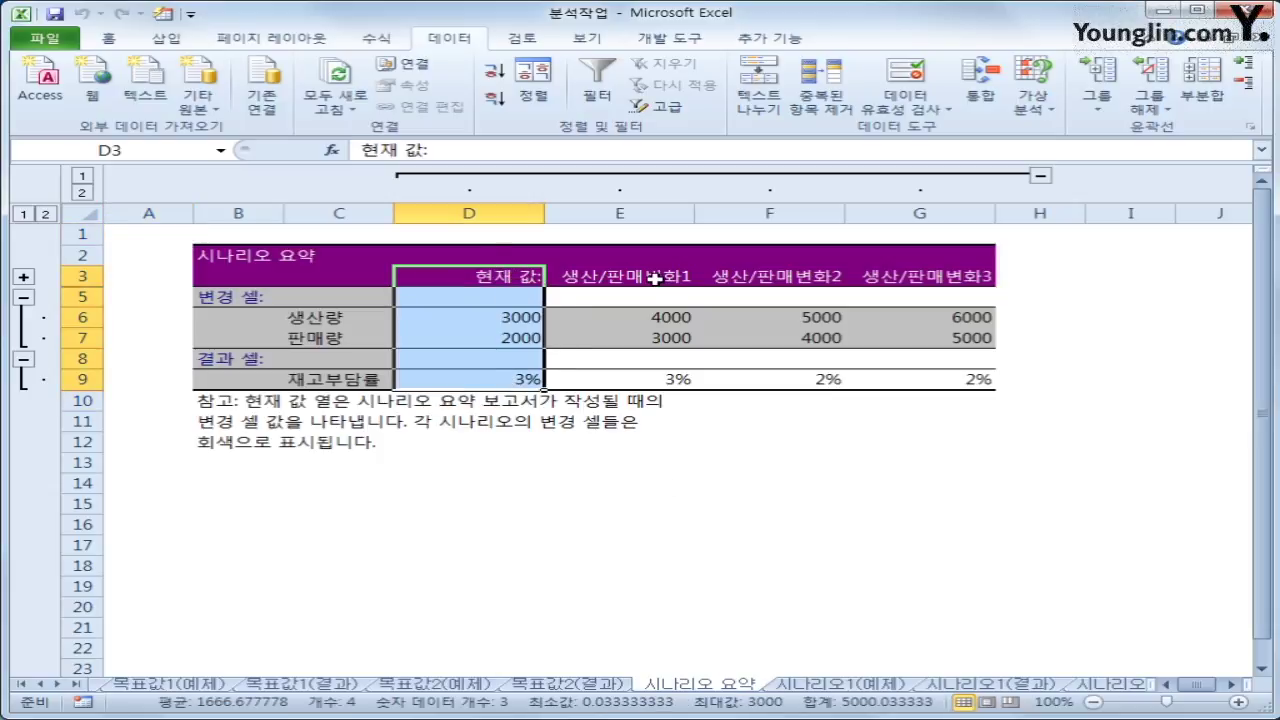
{"action": "left_click_drag", "start_coordinate": [655, 280], "coordinate": [645, 384]}
{"action": "left_click_drag", "start_coordinate": [770, 276], "coordinate": [750, 372]}
{"action": "left_click", "coordinate": [912, 275]}
{"action": "left_click_drag", "start_coordinate": [912, 275], "coordinate": [911, 376]}
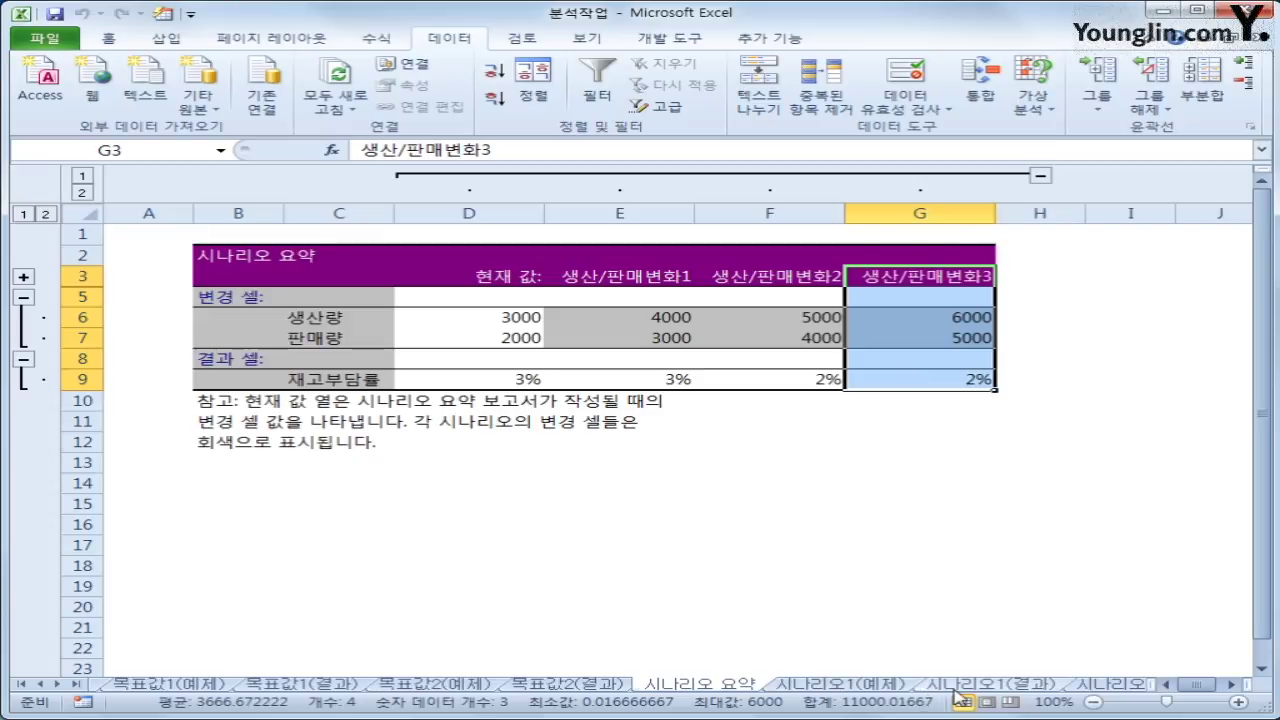
Switch to the 시나리오2(예제) sheet and inspect the 판매수량 value and the formulas for 매출액, 매출원가 and 판매수익.
{"action": "left_click", "coordinate": [1108, 685]}
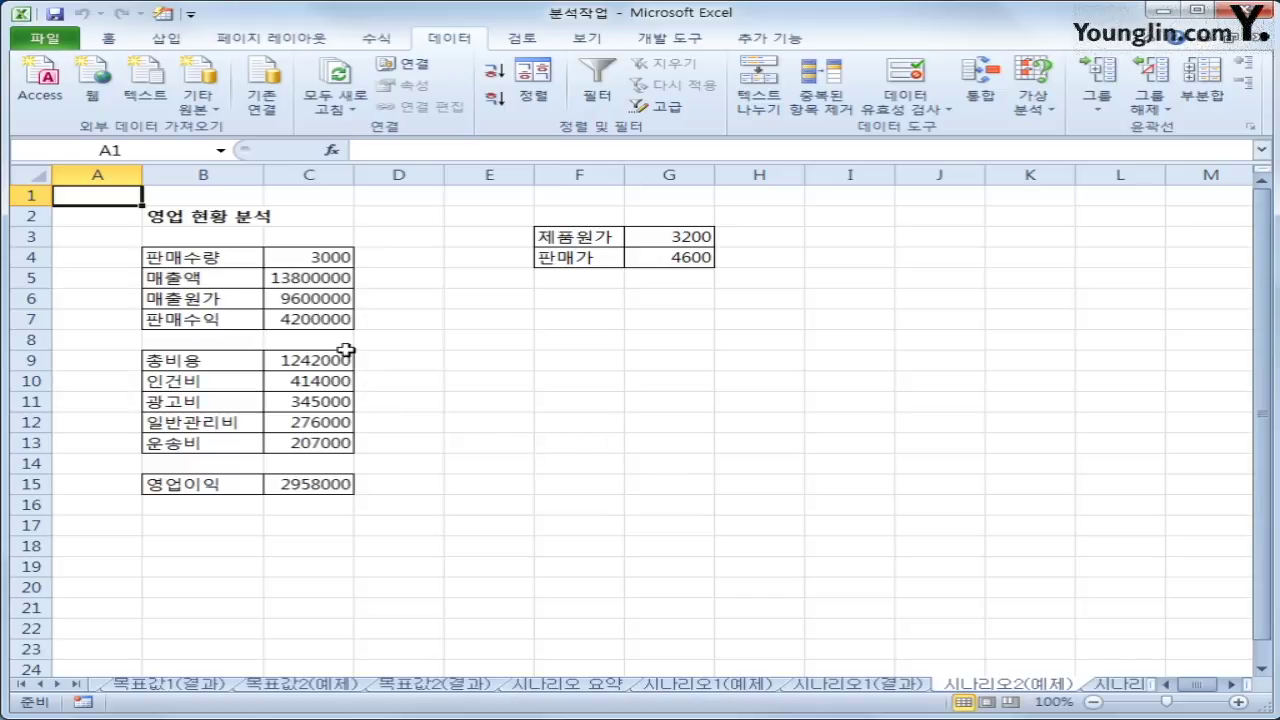
{"action": "left_click", "coordinate": [316, 260]}
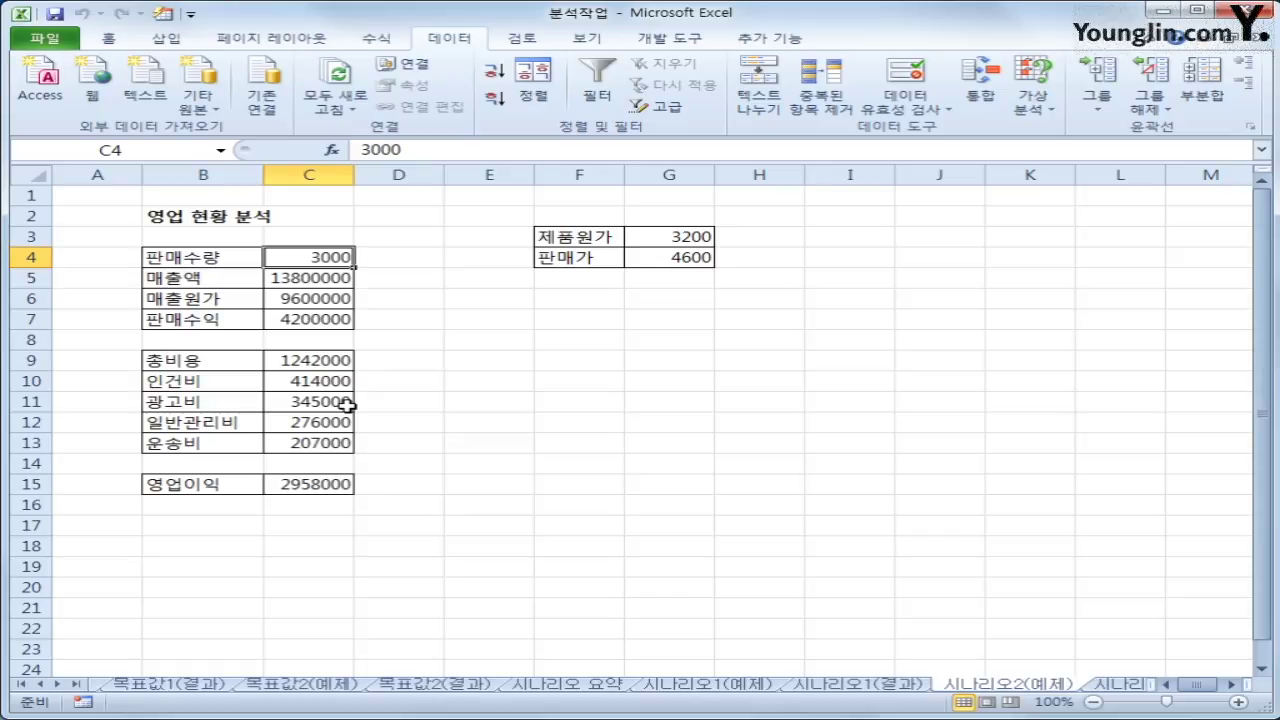
{"action": "left_click", "coordinate": [334, 281]}
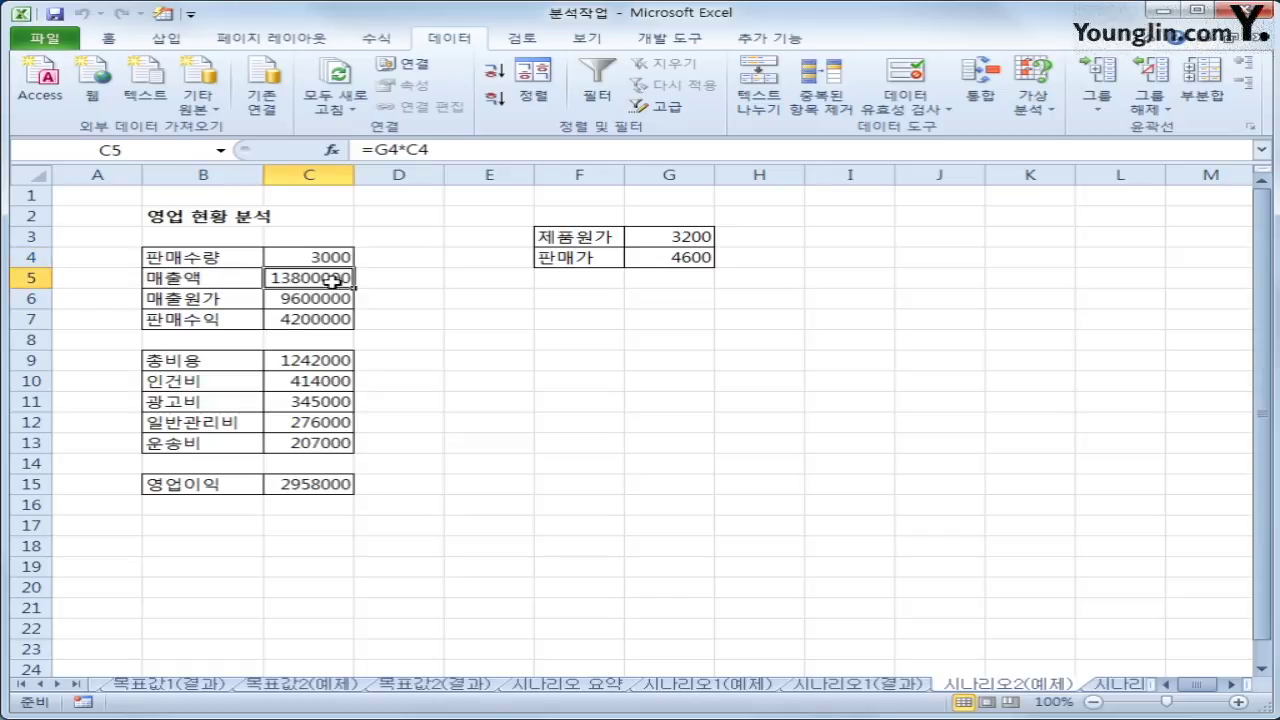
{"action": "left_click", "coordinate": [430, 150]}
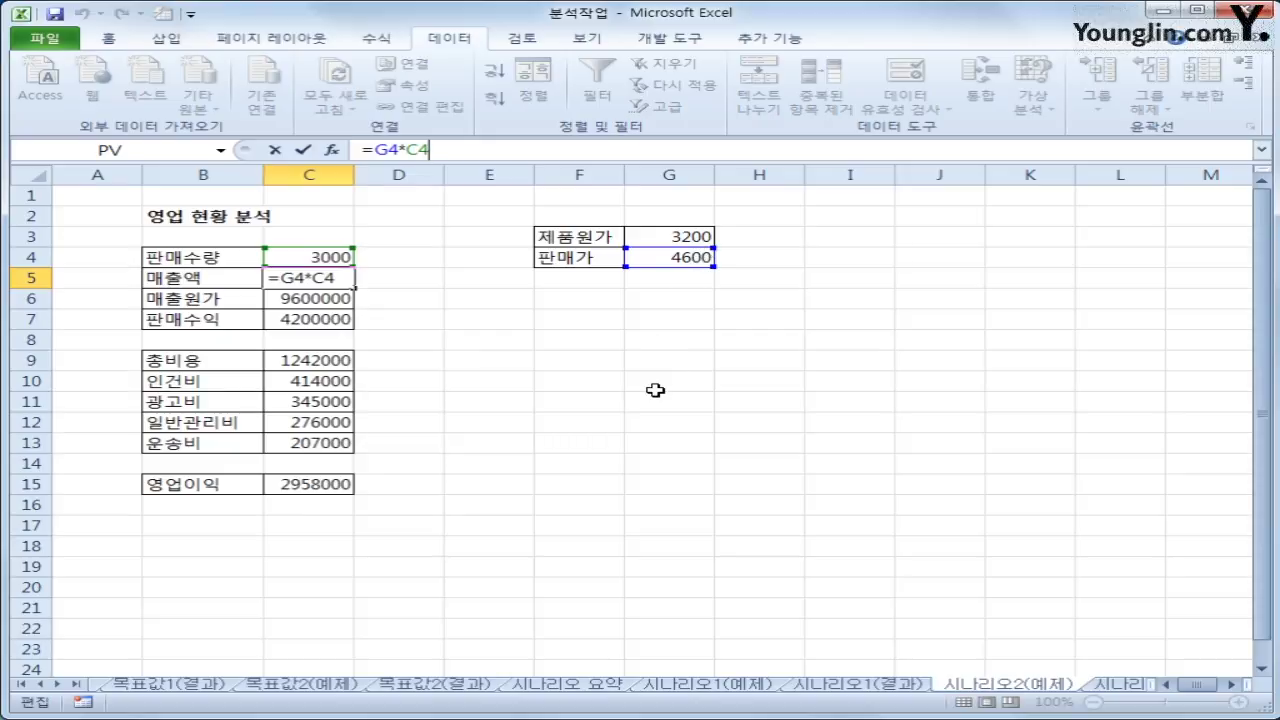
{"action": "key", "text": "Return"}
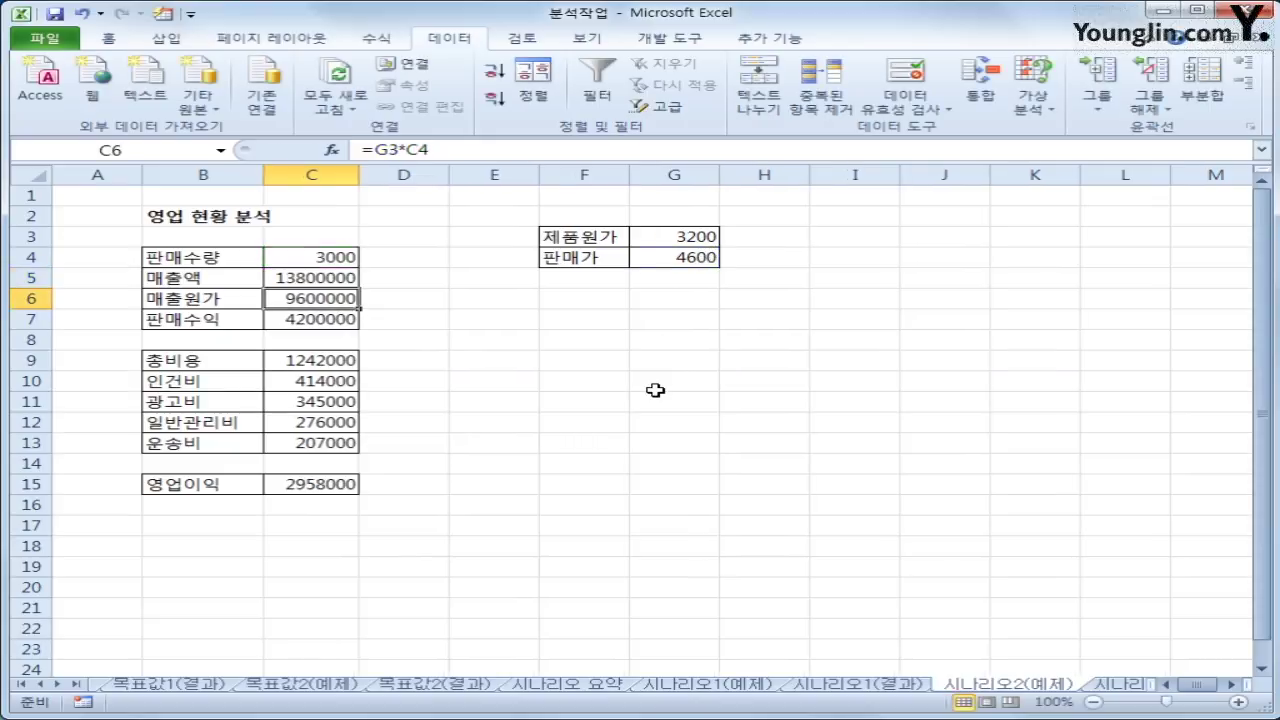
{"action": "left_click", "coordinate": [450, 150]}
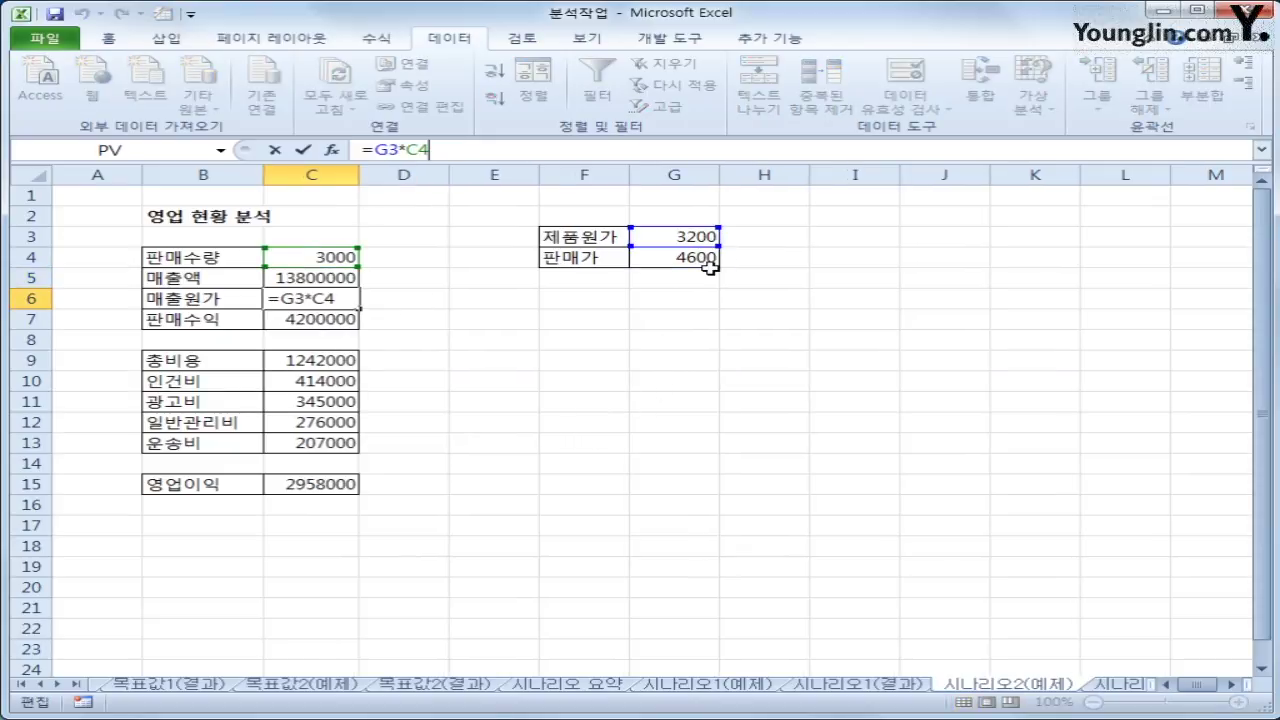
{"action": "key", "text": "Return"}
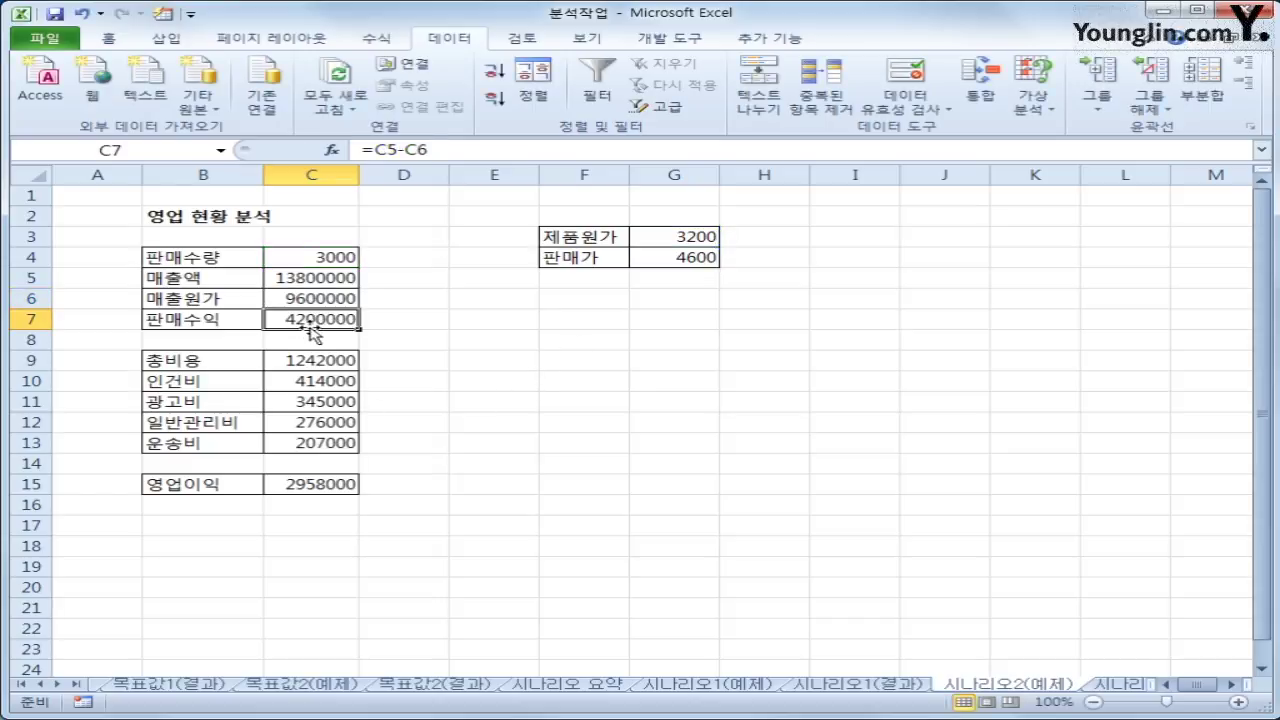
{"action": "left_click", "coordinate": [491, 151]}
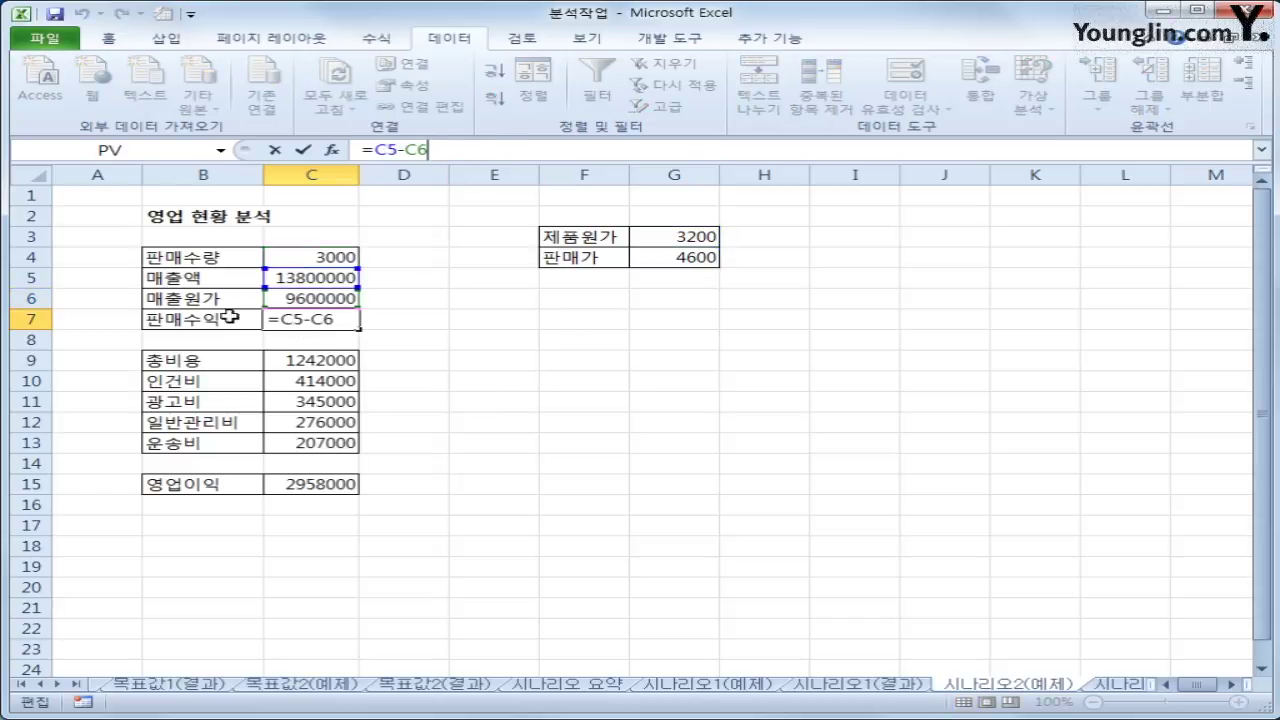
{"action": "key", "text": "Return"}
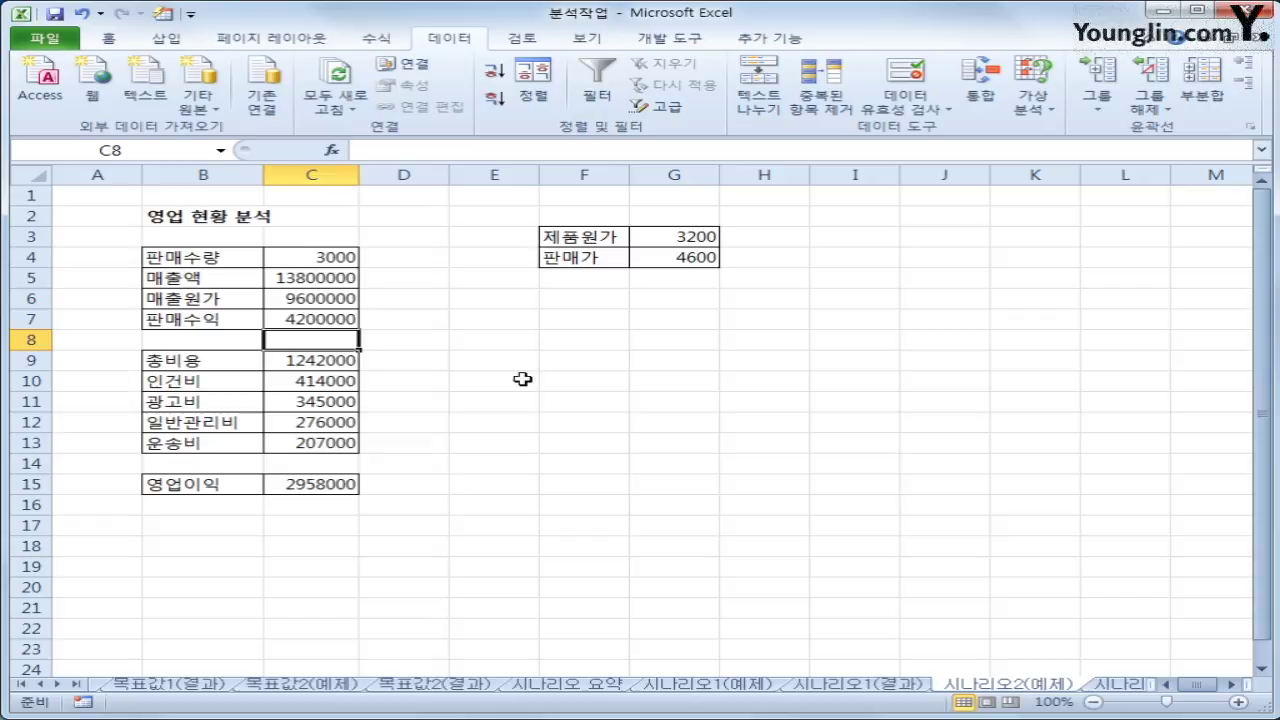
{"action": "left_click", "coordinate": [339, 323]}
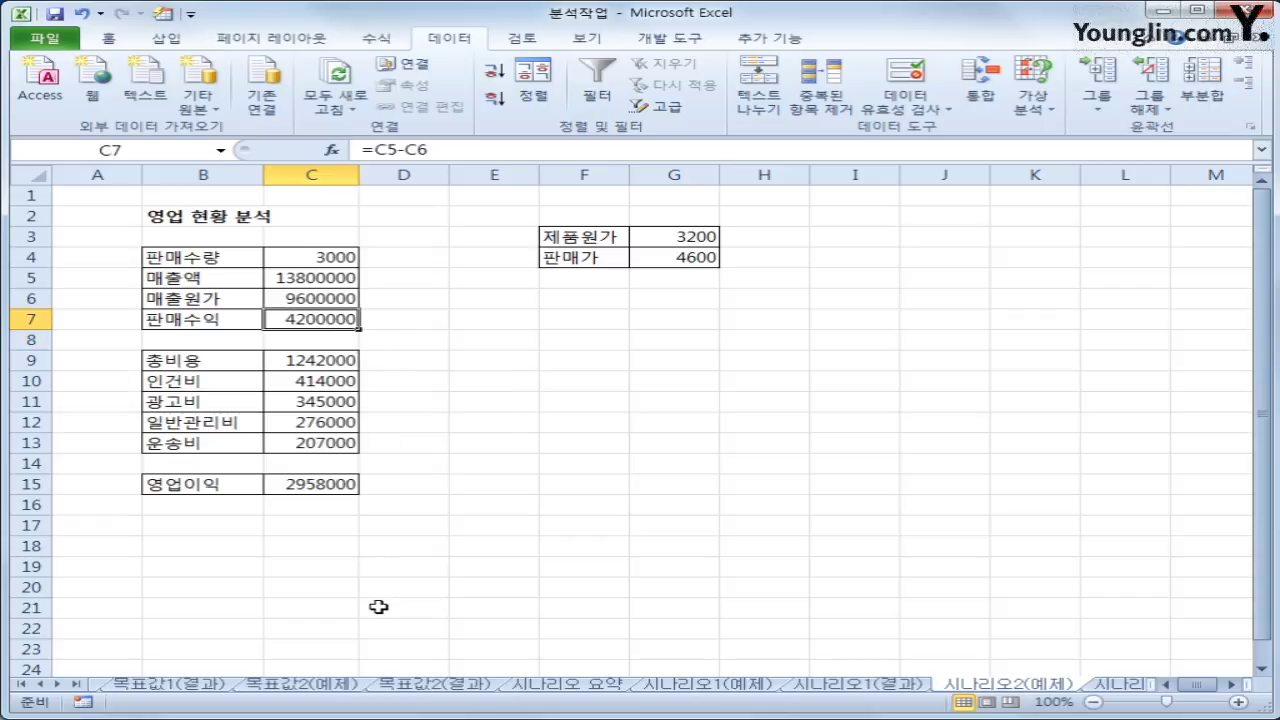
Inspect the formulas for 총비용, its four cost items and 영업이익, and review the 판매수량 and 영업이익 cells.
{"action": "left_click", "coordinate": [331, 360]}
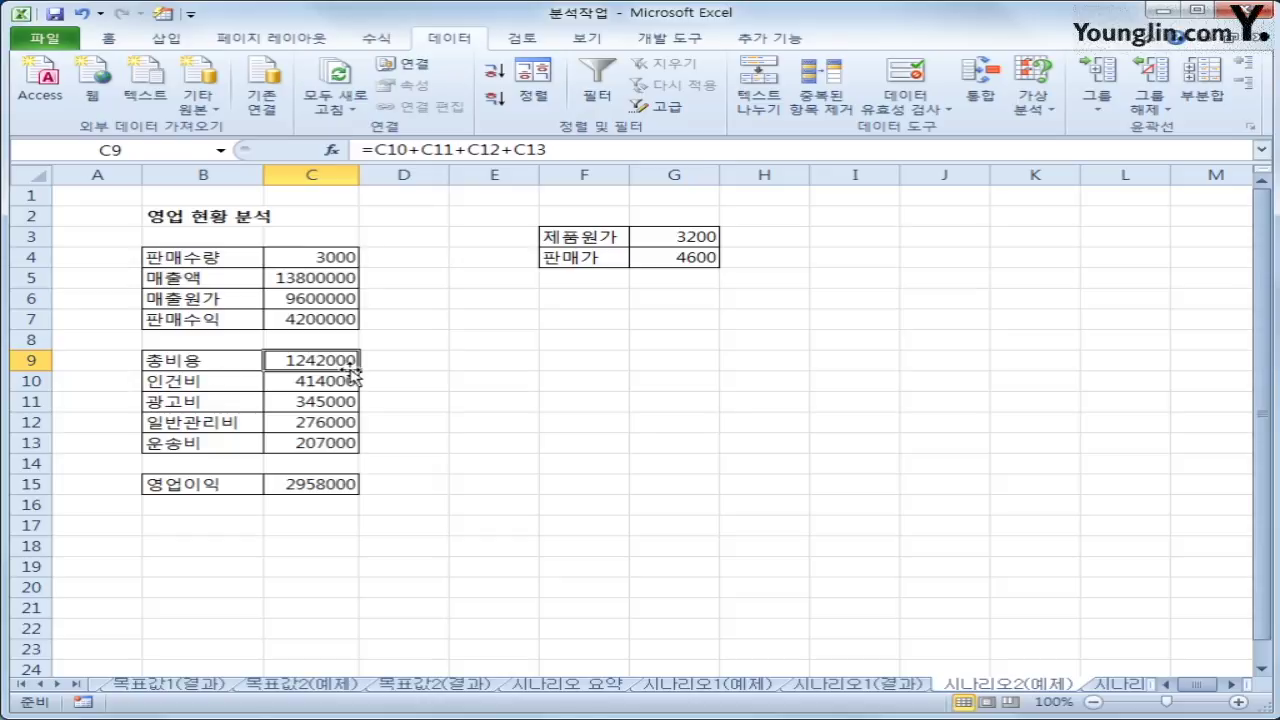
{"action": "left_click", "coordinate": [312, 384]}
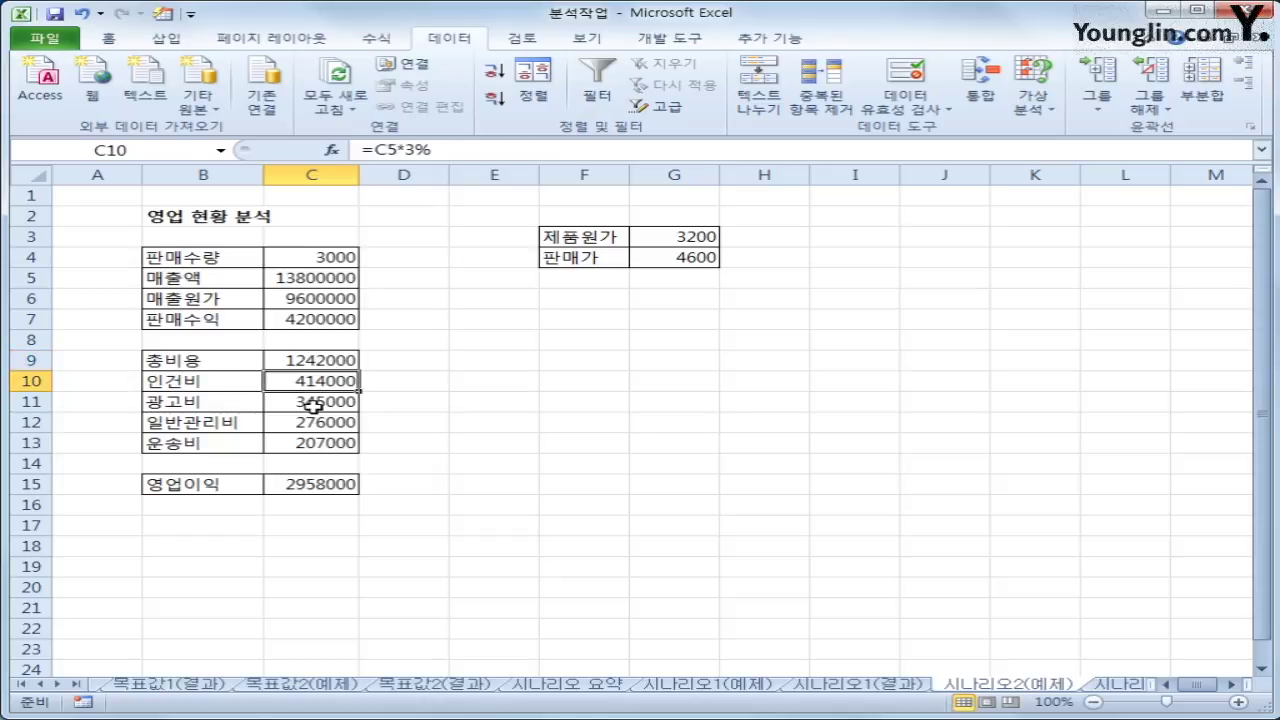
{"action": "left_click", "coordinate": [313, 405]}
{"action": "left_click", "coordinate": [305, 426]}
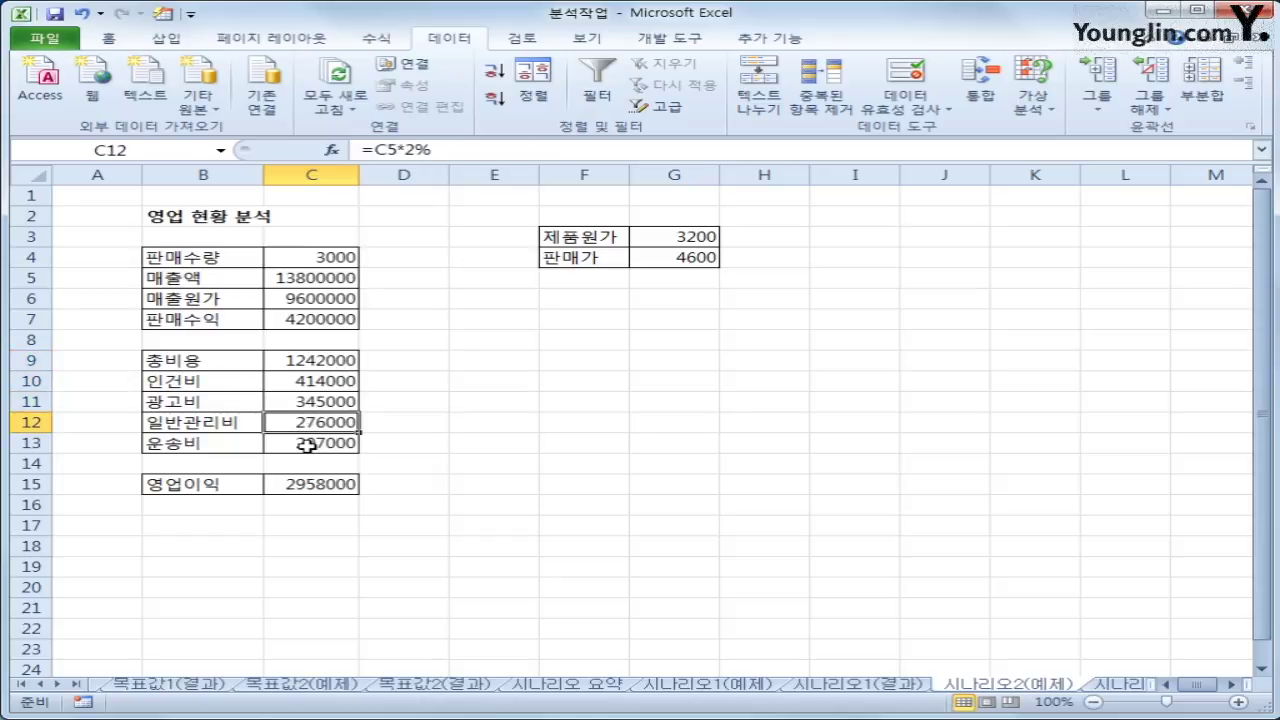
{"action": "left_click", "coordinate": [306, 444]}
{"action": "left_click_drag", "start_coordinate": [318, 380], "coordinate": [323, 443]}
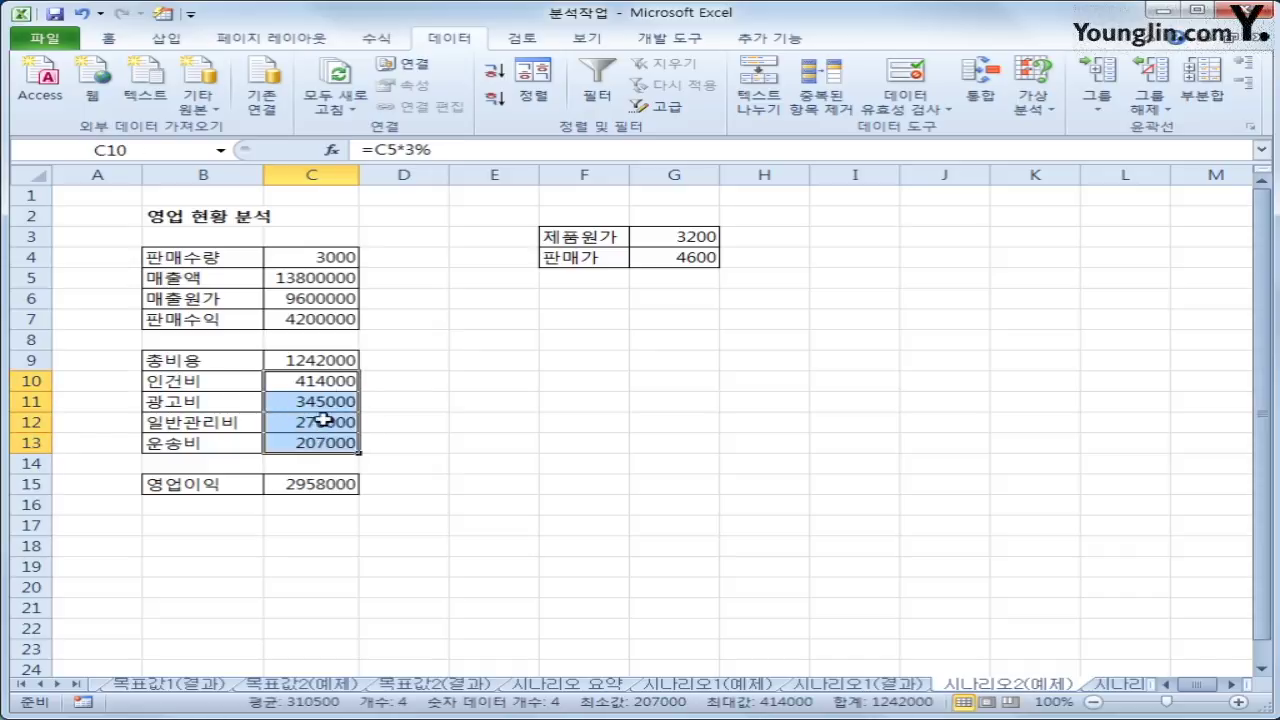
{"action": "left_click", "coordinate": [333, 361]}
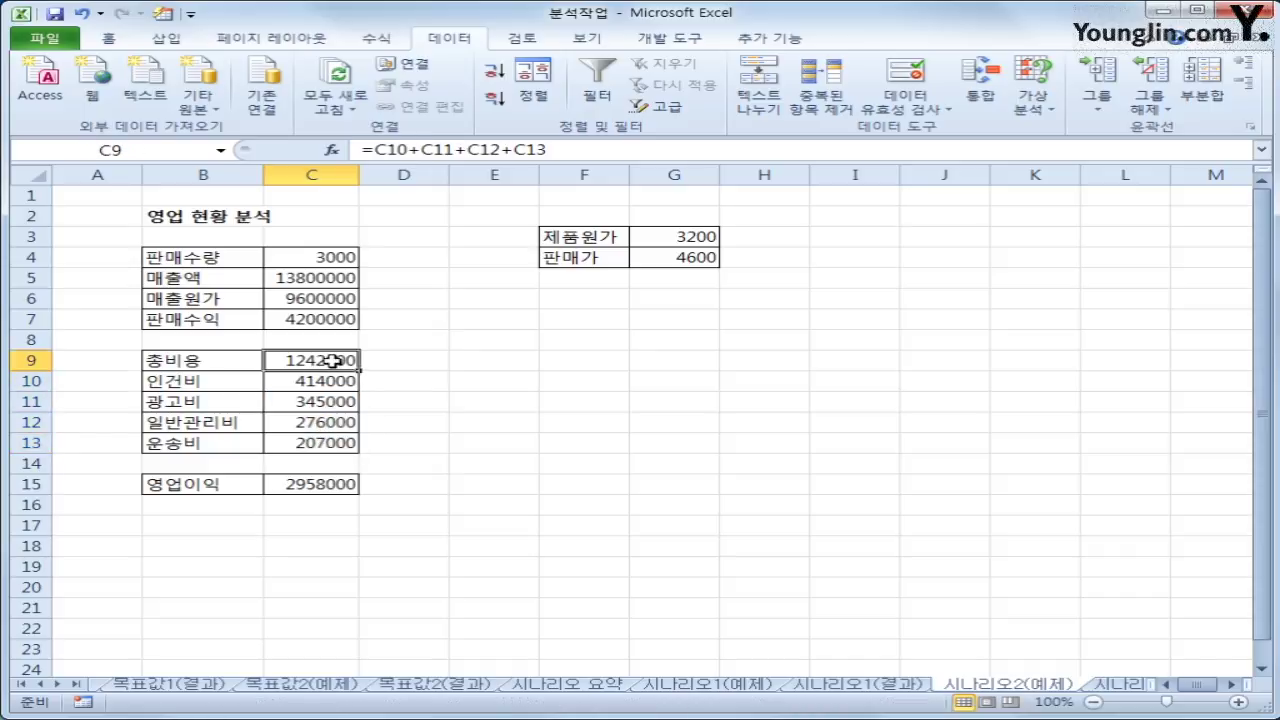
{"action": "left_click", "coordinate": [319, 487]}
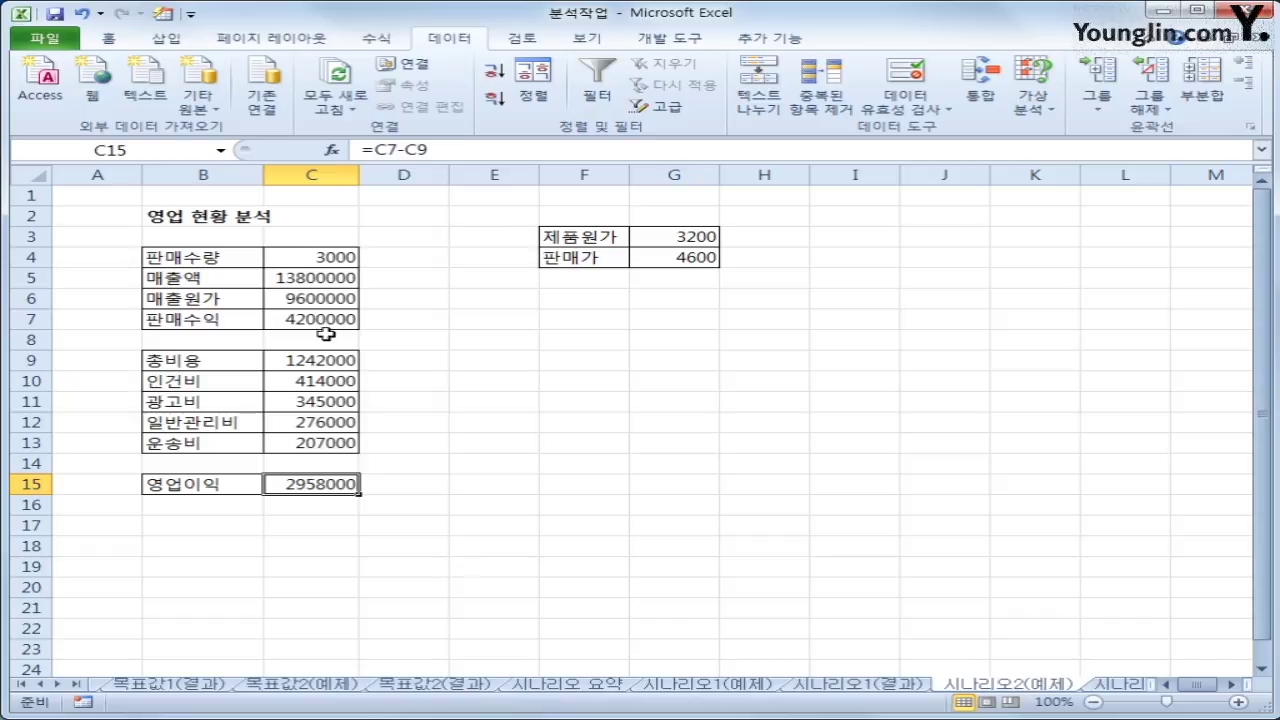
{"action": "left_click", "coordinate": [307, 260]}
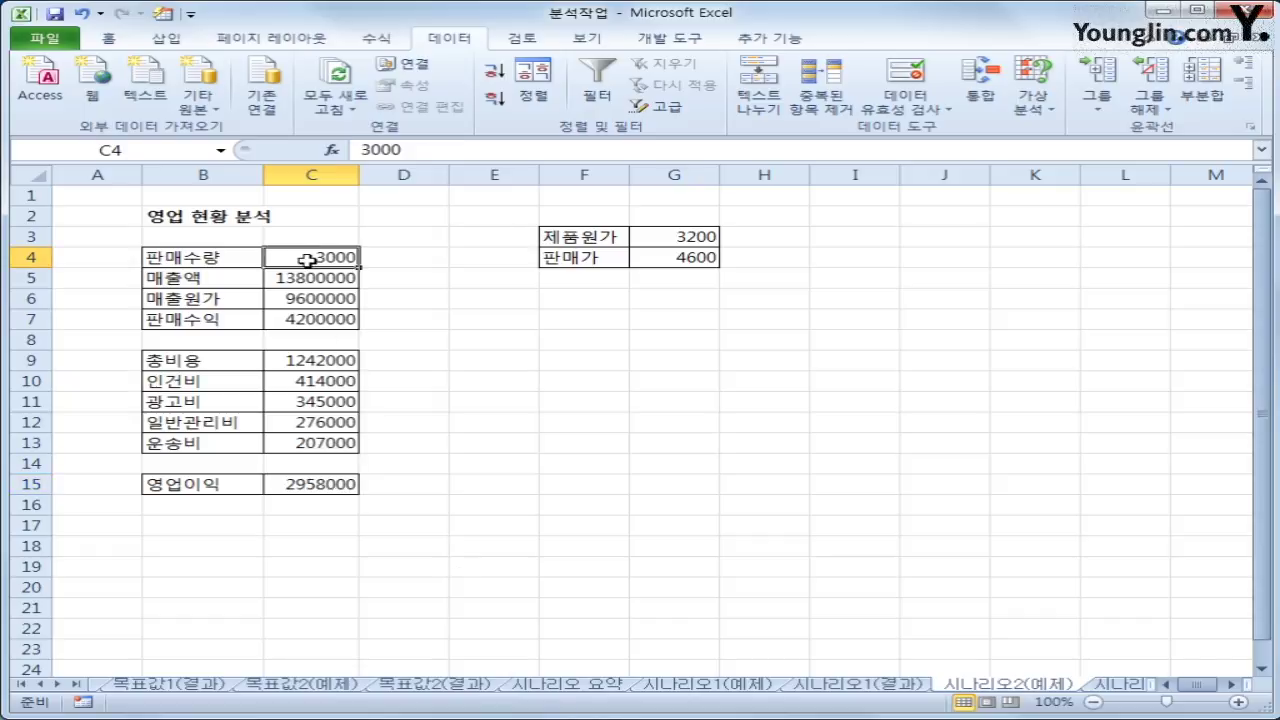
{"action": "left_click", "coordinate": [333, 487]}
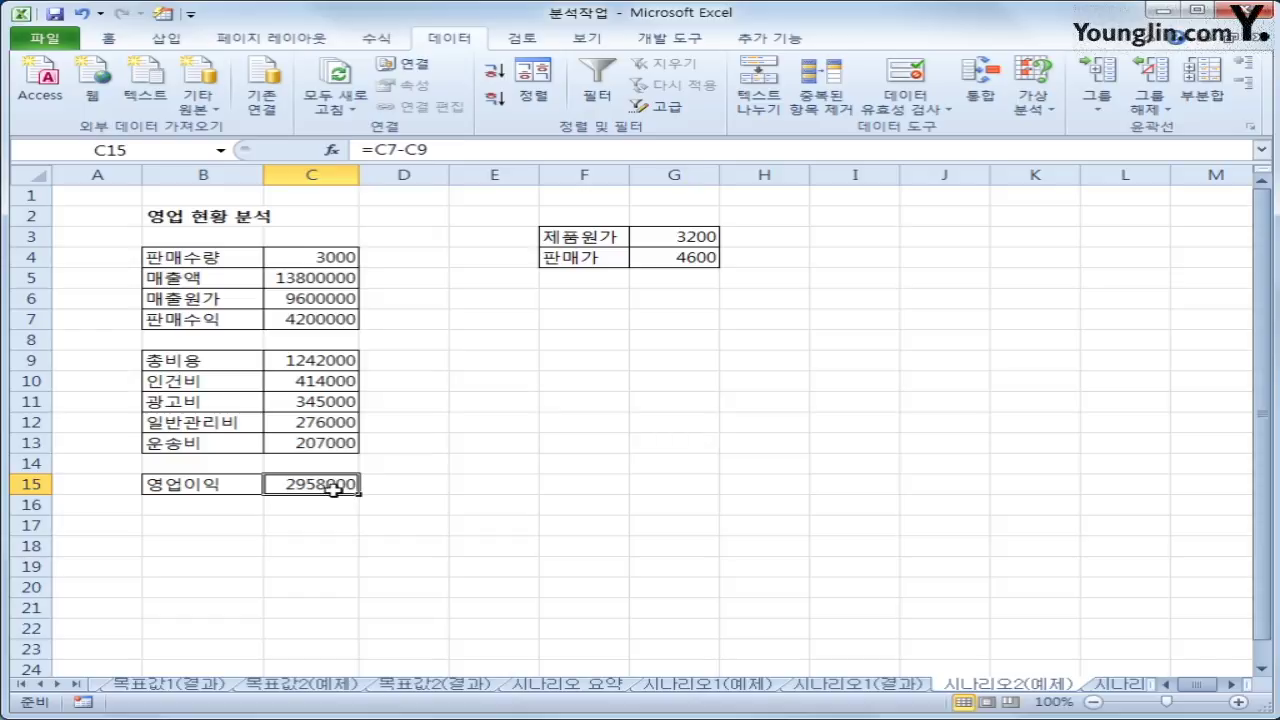
Name cell C4 판매수량.
{"action": "left_click", "coordinate": [312, 257]}
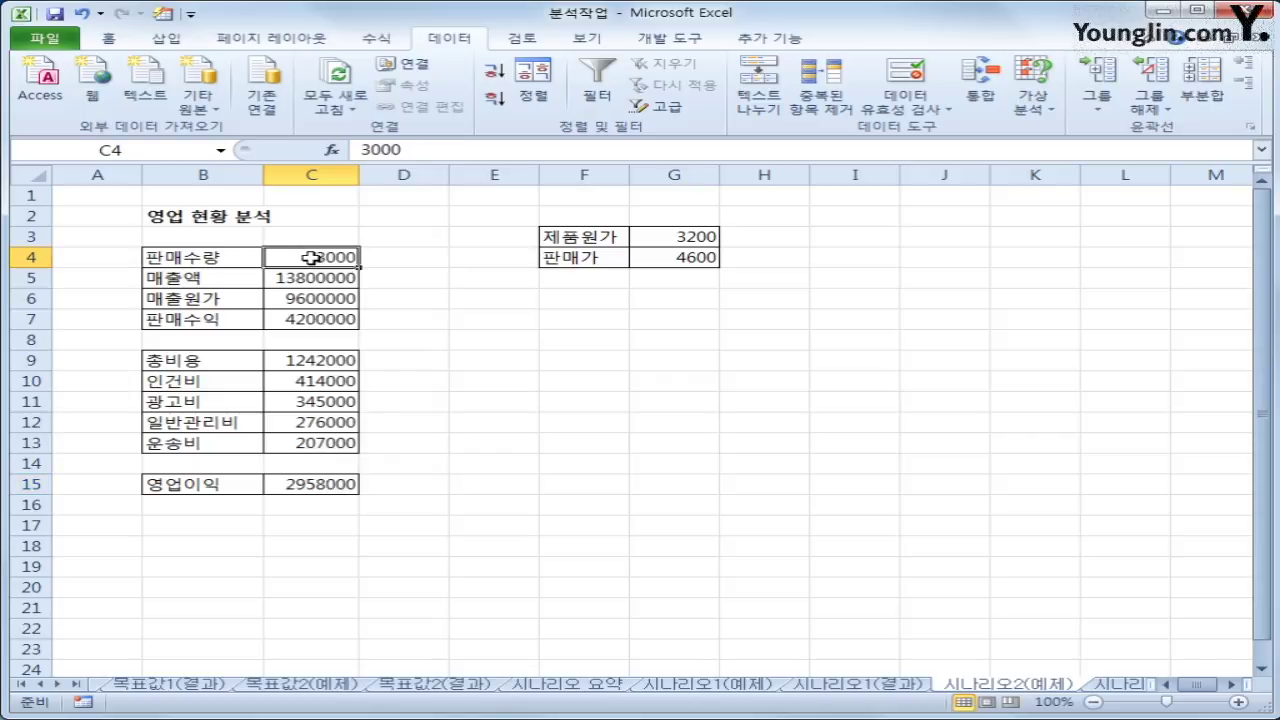
{"action": "left_click", "coordinate": [190, 151]}
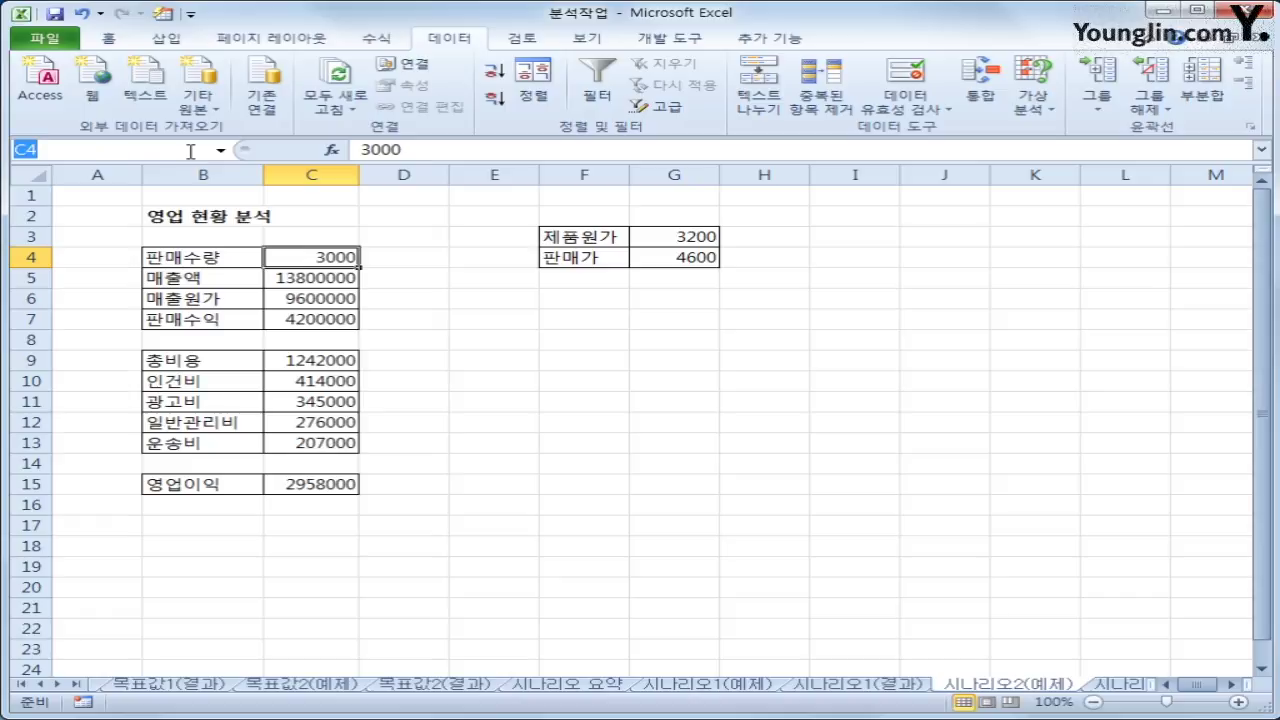
{"action": "type", "text": "판매수량"}
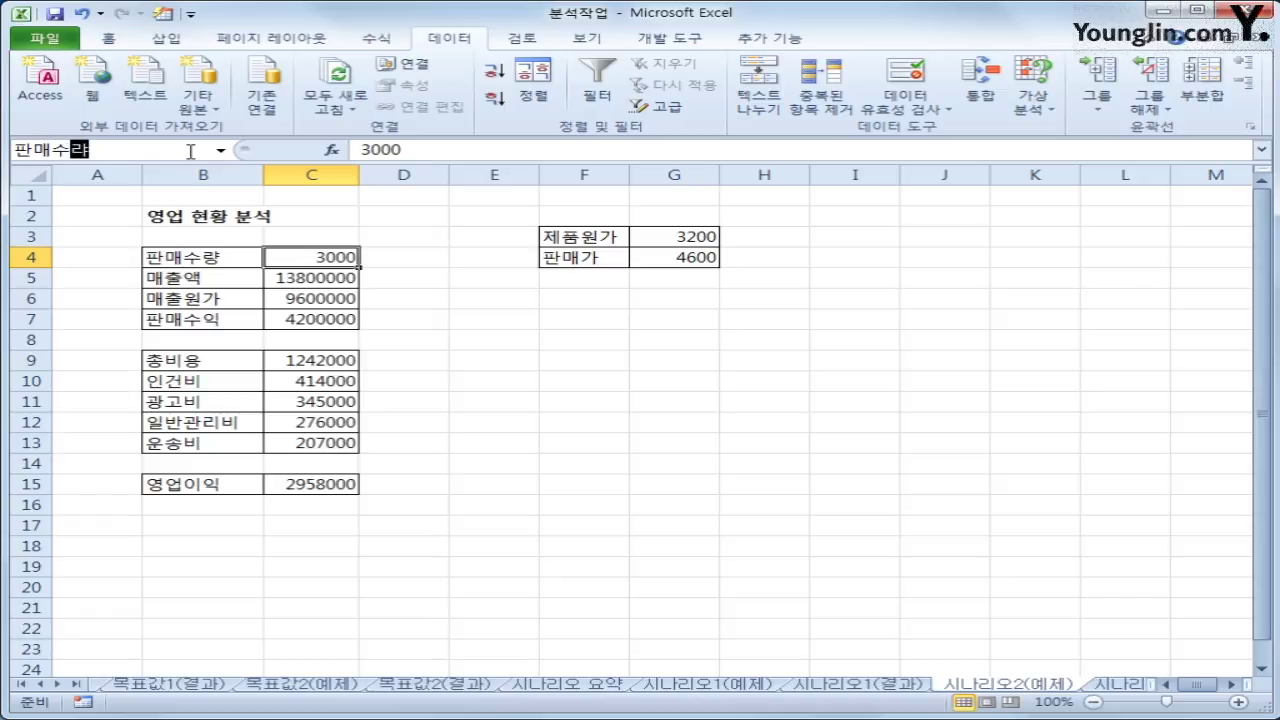
{"action": "key", "text": "Return"}
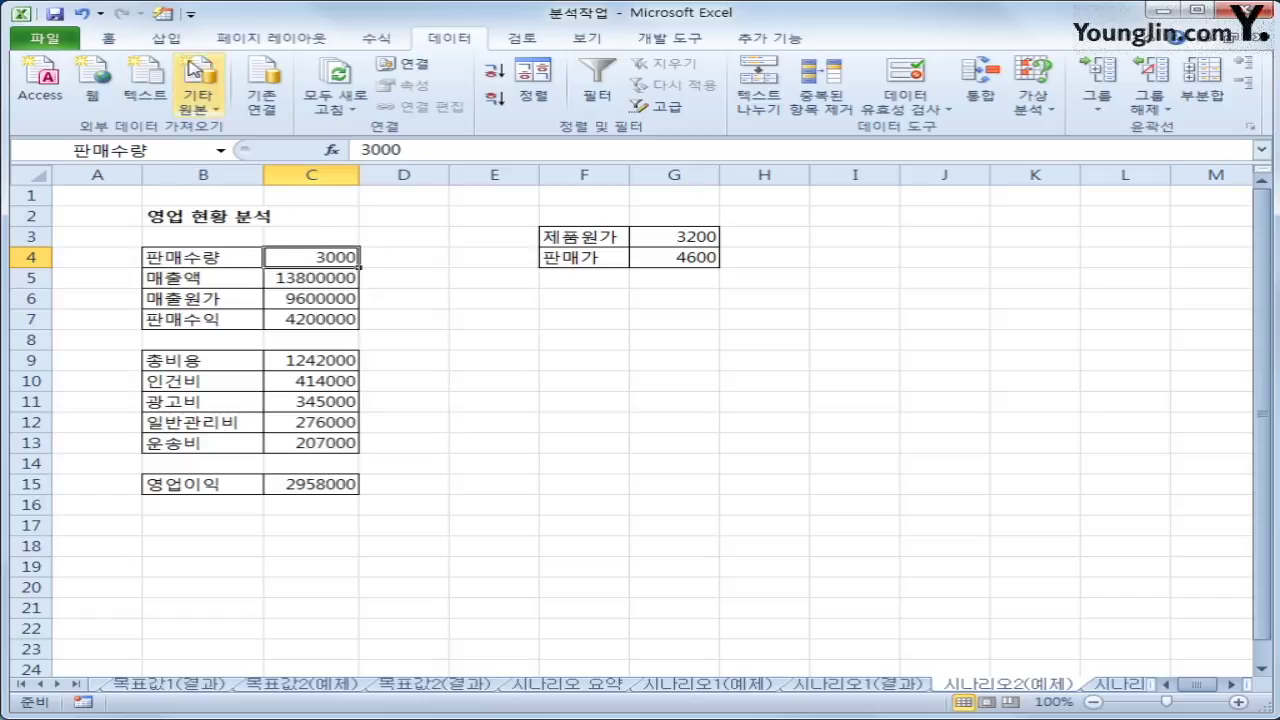
Delete the defined name 판매수량 that refers to C4 on the 시나리오2(예제) sheet.
{"action": "left_click", "coordinate": [376, 40]}
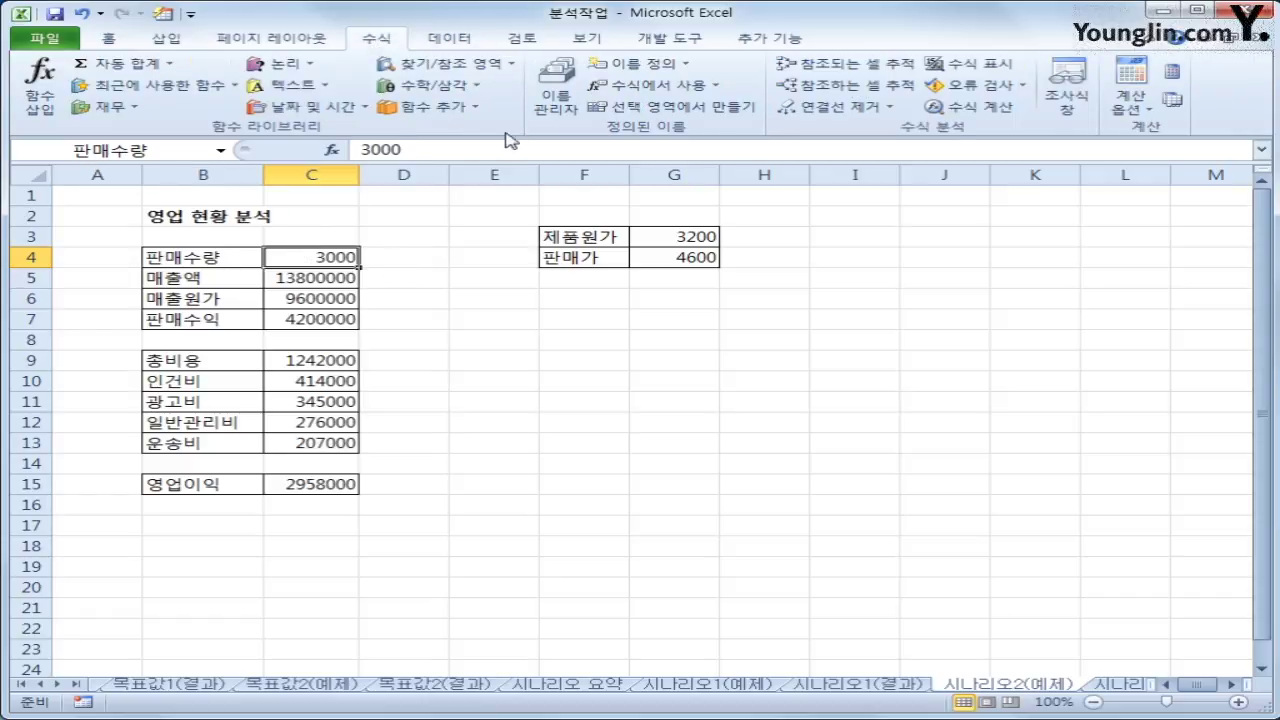
{"action": "left_click", "coordinate": [555, 100]}
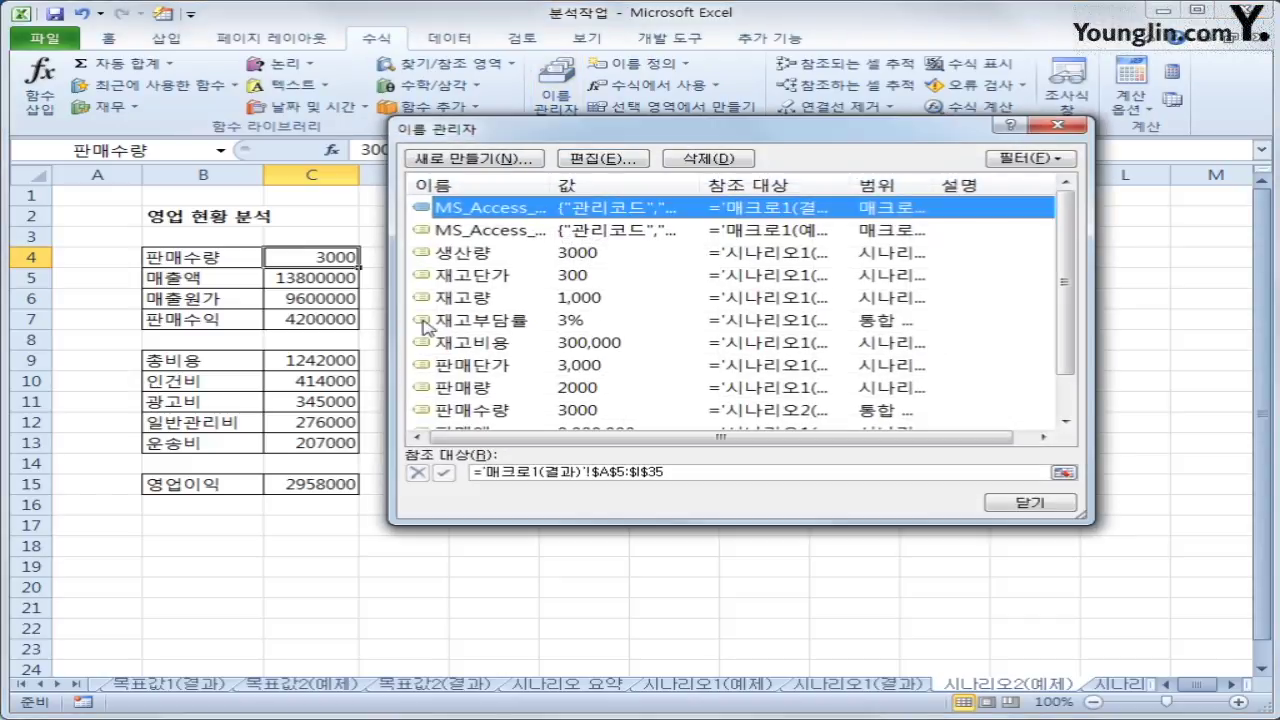
{"action": "left_click", "coordinate": [493, 413]}
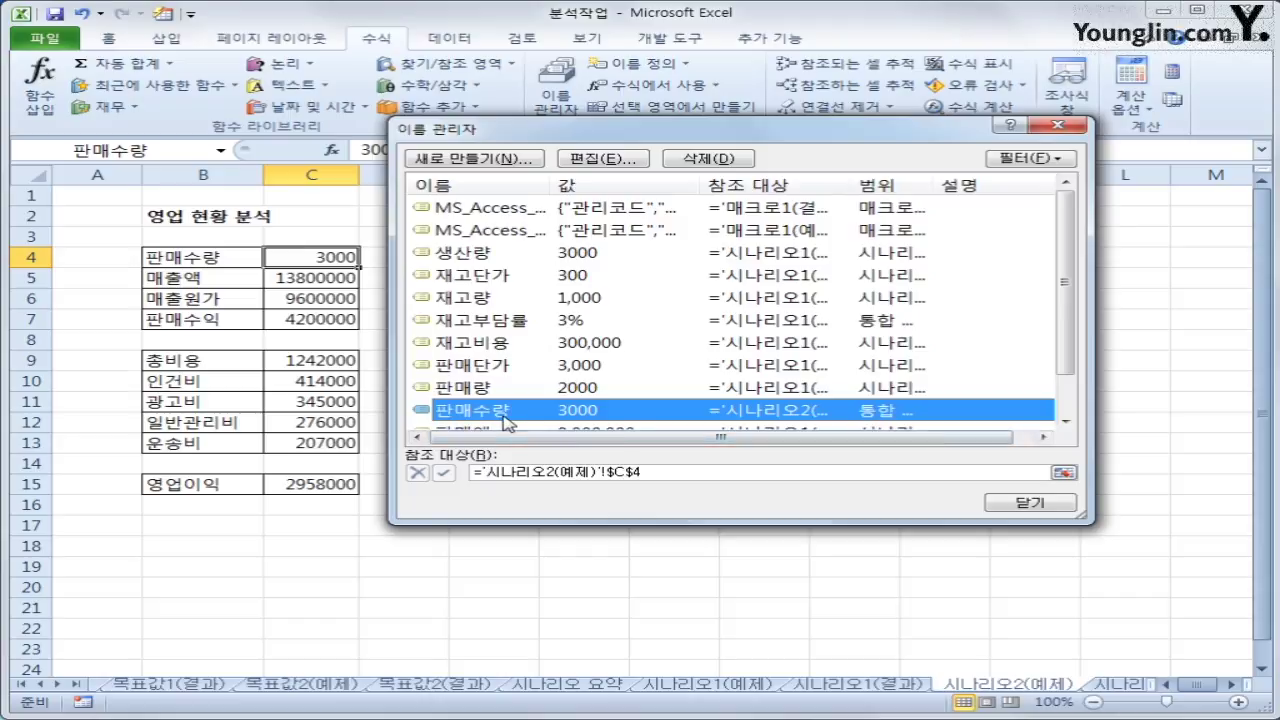
{"action": "left_click", "coordinate": [697, 160]}
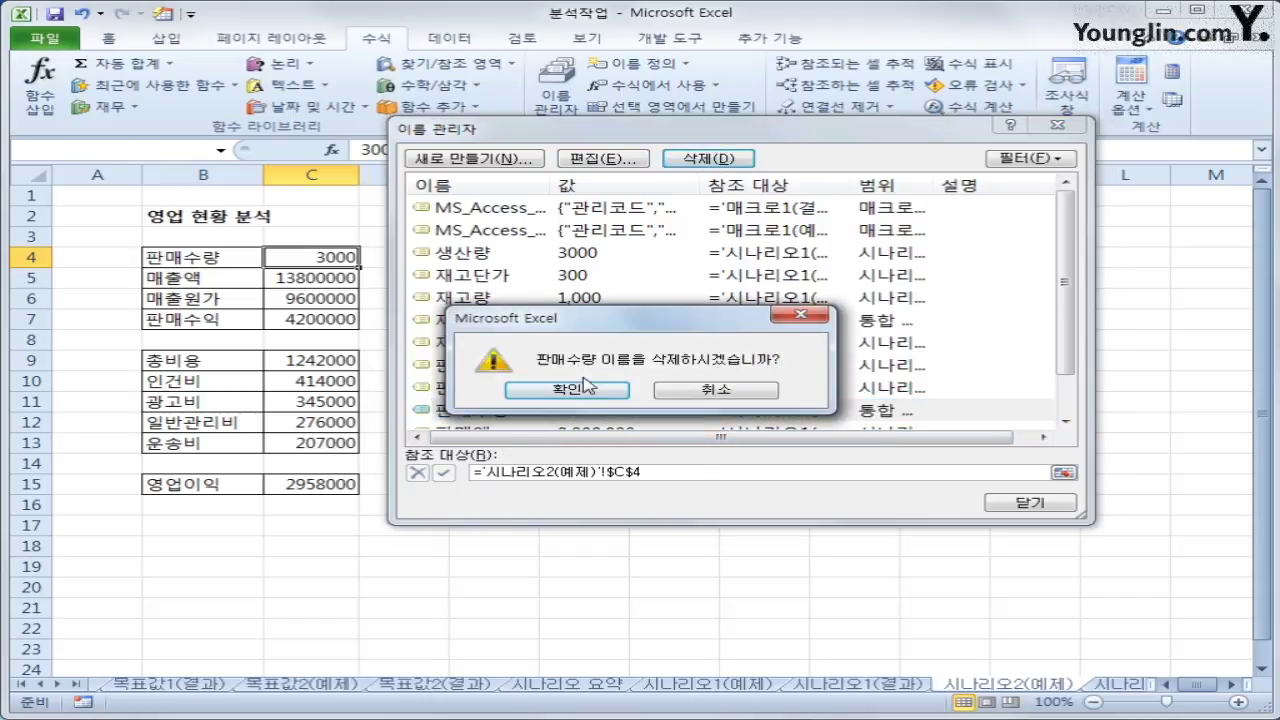
{"action": "left_click", "coordinate": [556, 391]}
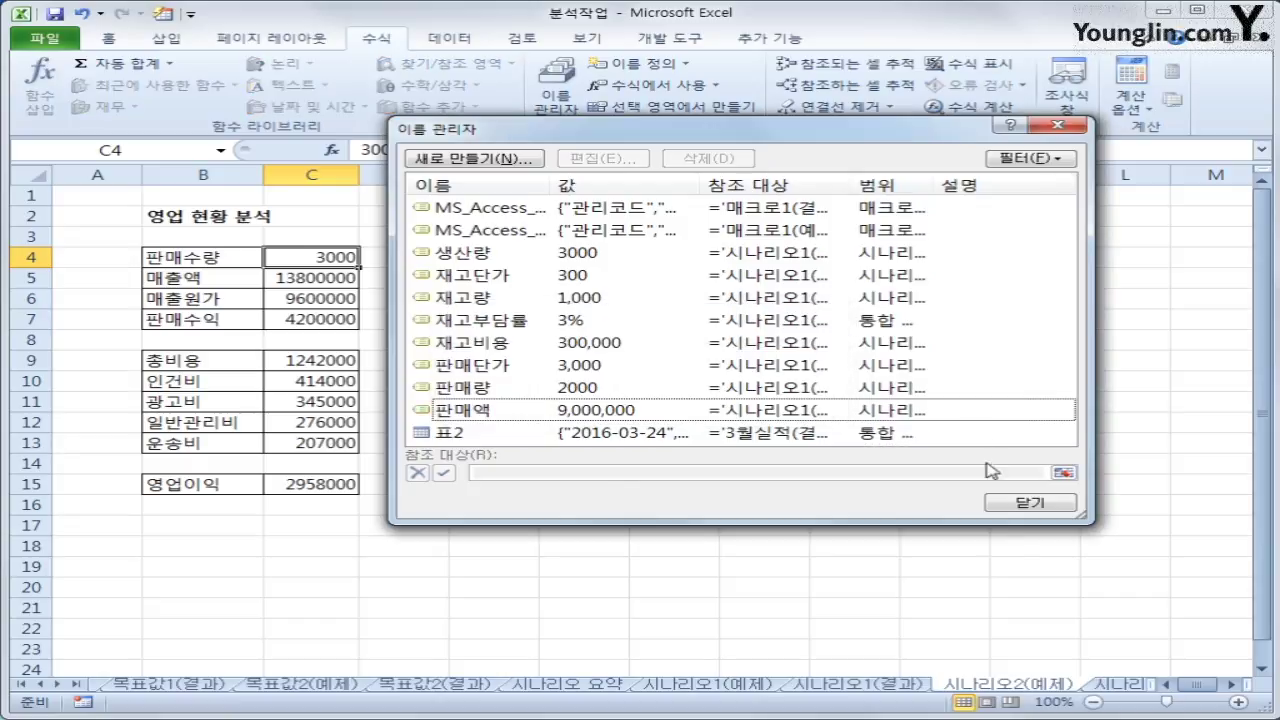
{"action": "left_click", "coordinate": [1031, 504]}
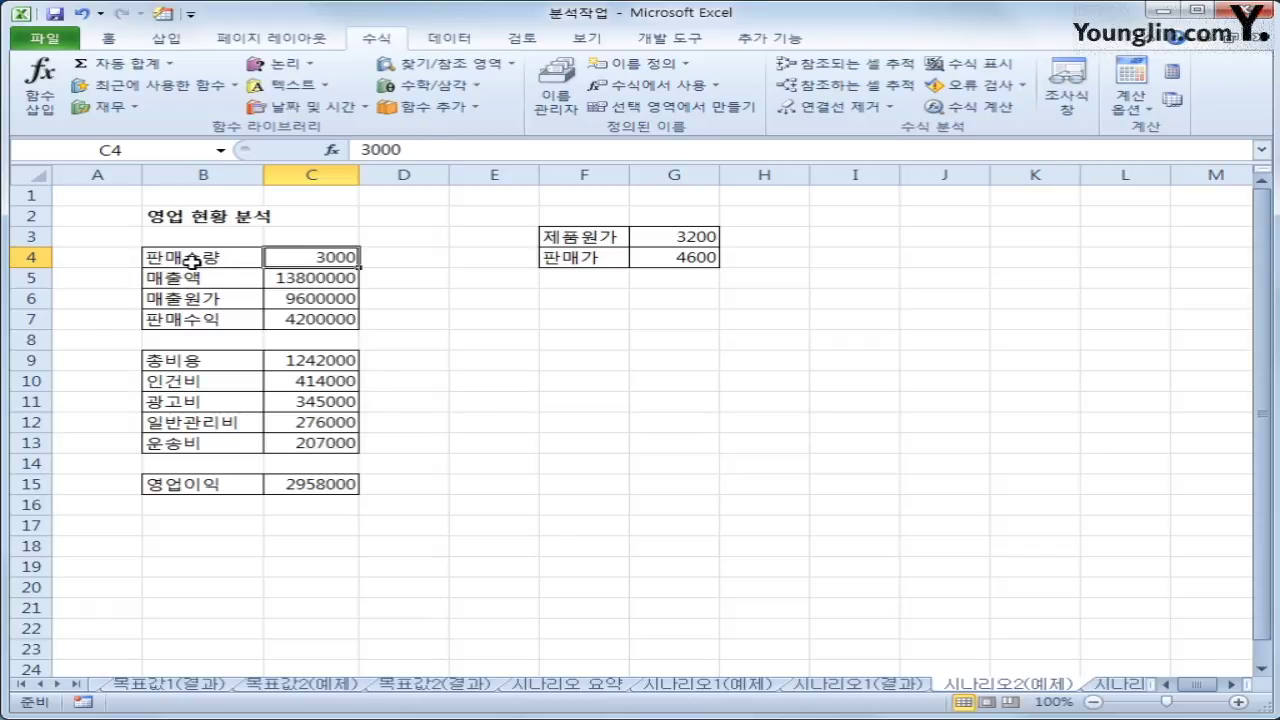
Create names for the 판매수량 (B4:C4) and 영업이익 (B15:C15) cells from their 왼쪽 열 labels.
{"action": "left_click_drag", "start_coordinate": [190, 262], "coordinate": [330, 262]}
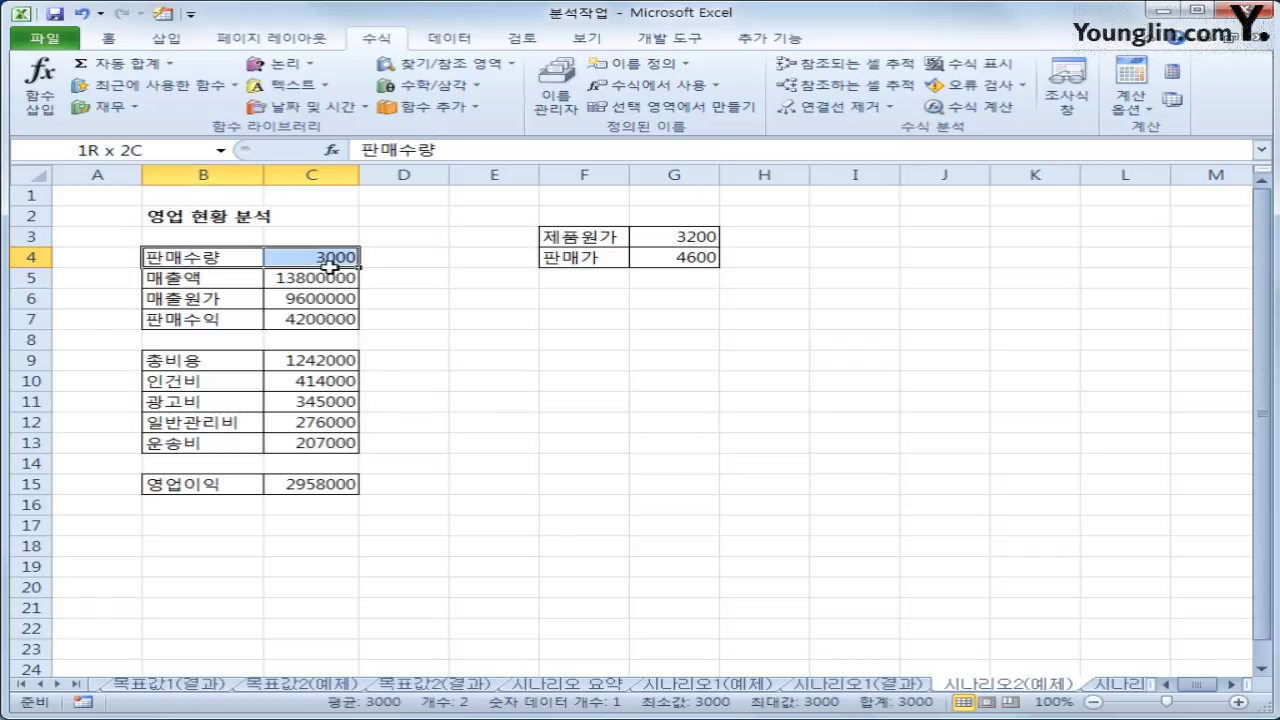
{"action": "left_click", "coordinate": [238, 486], "text": "ctrl"}
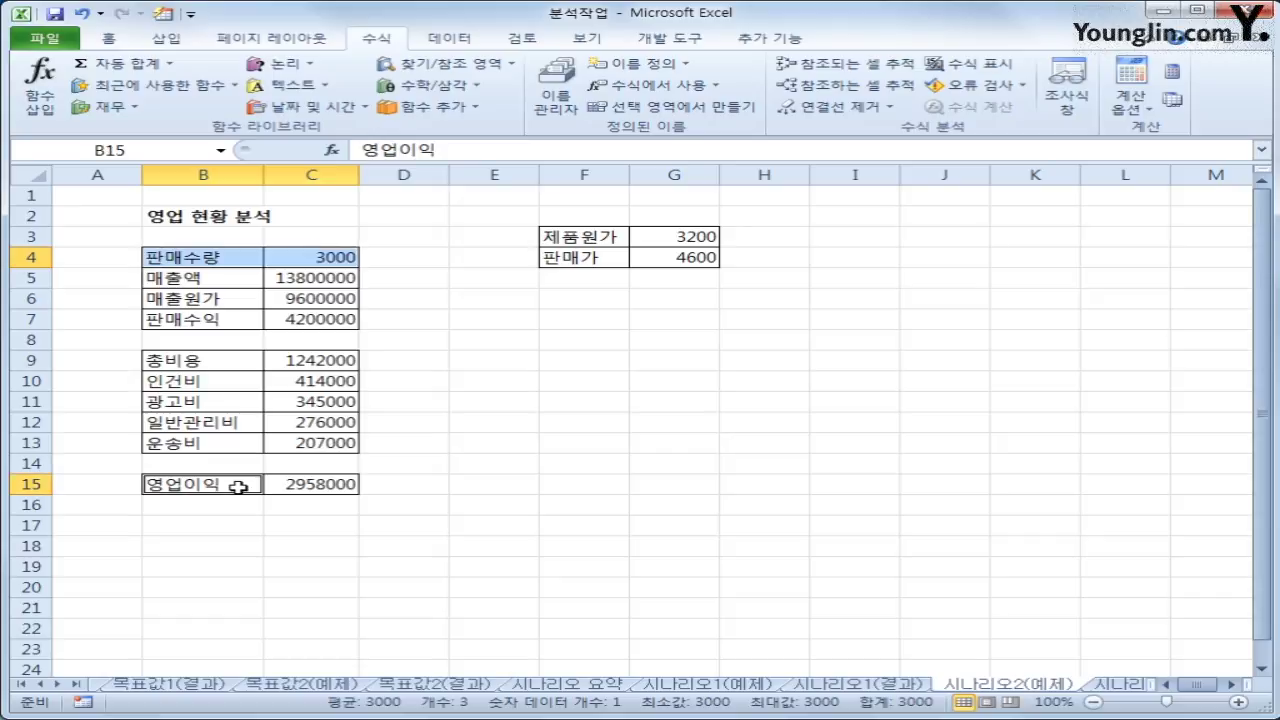
{"action": "left_click_drag", "start_coordinate": [238, 486], "coordinate": [294, 484]}
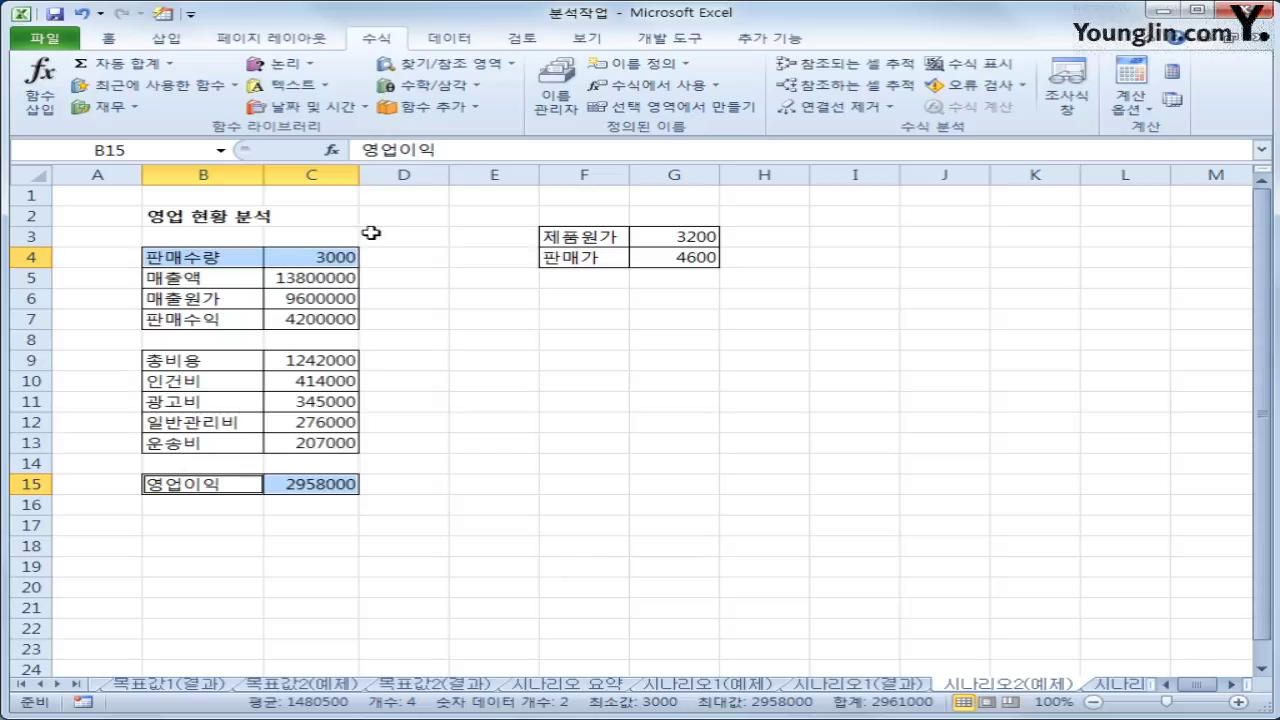
{"action": "left_click", "coordinate": [672, 107]}
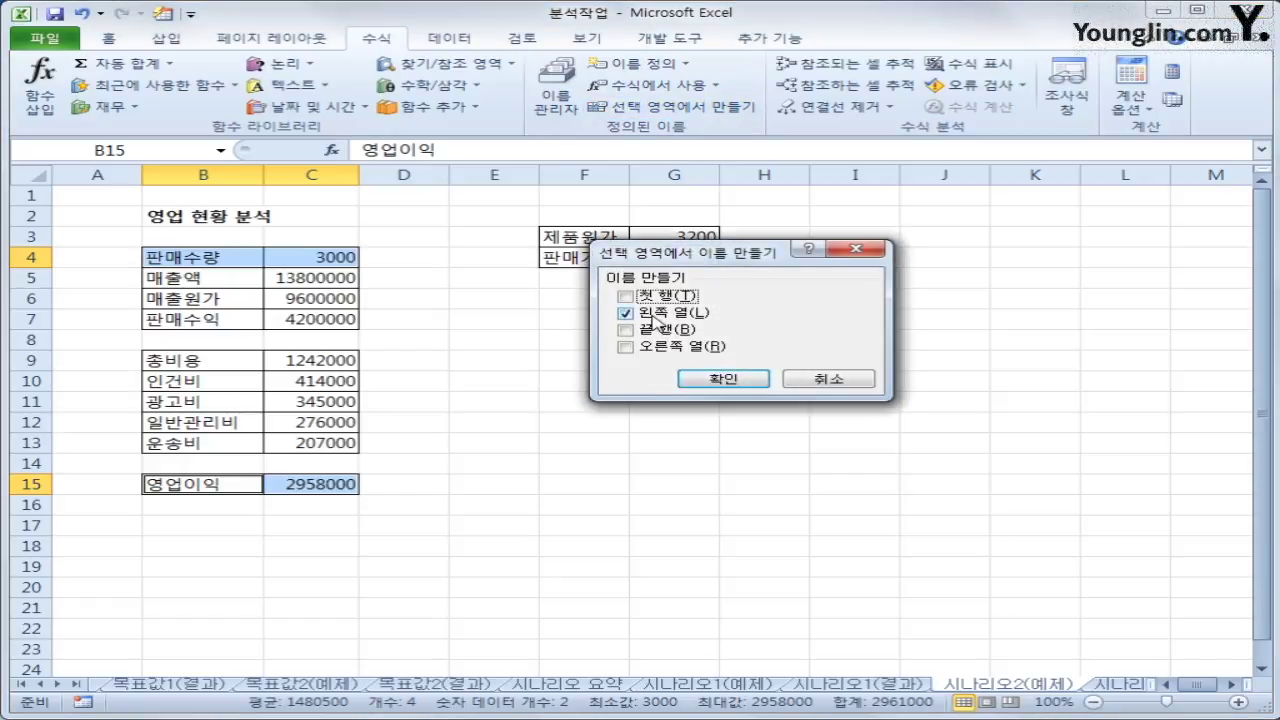
{"action": "left_click", "coordinate": [724, 381]}
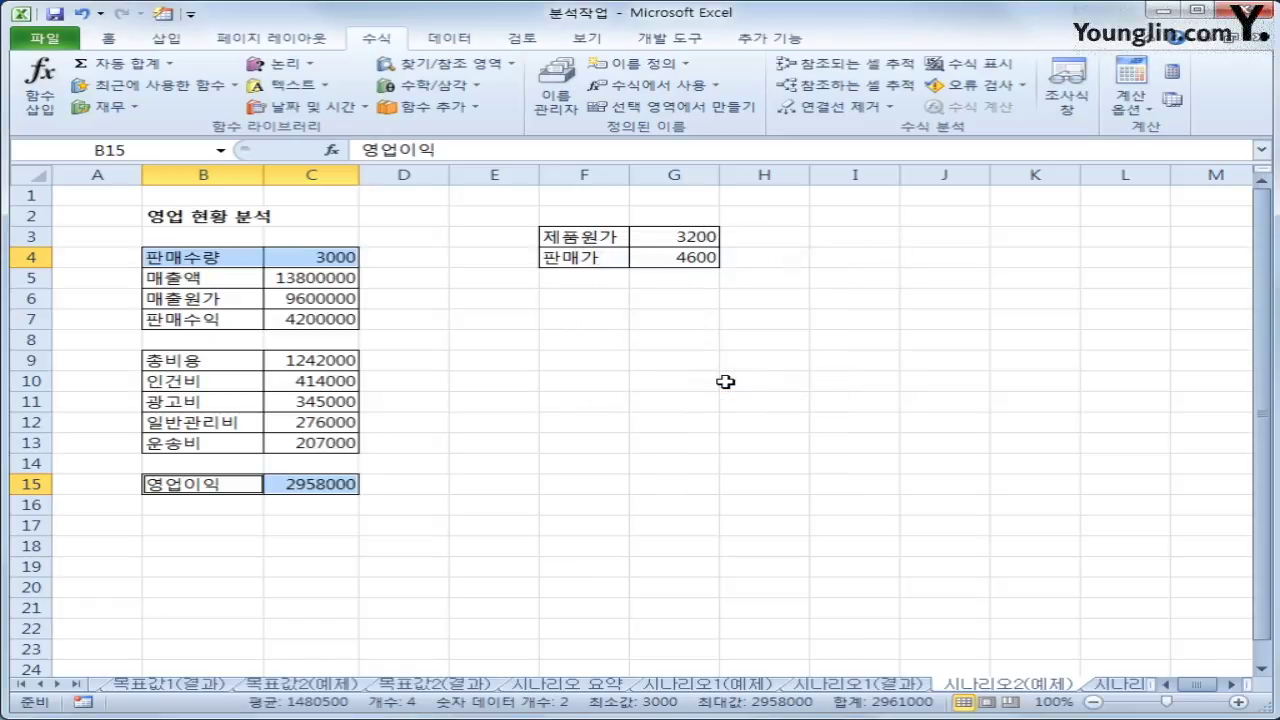
Check the defined names of the 판매수량 value in C4 and the 영업이익 value in C15.
{"action": "left_click", "coordinate": [345, 257]}
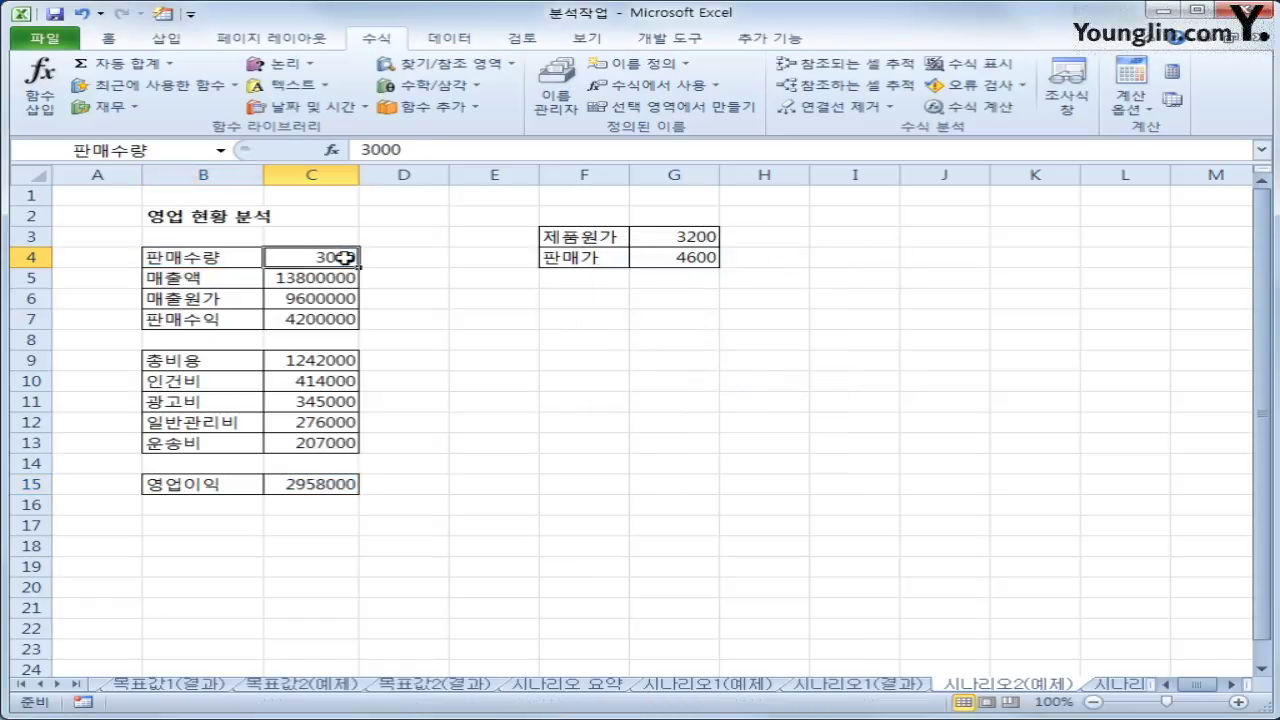
{"action": "left_click", "coordinate": [345, 484]}
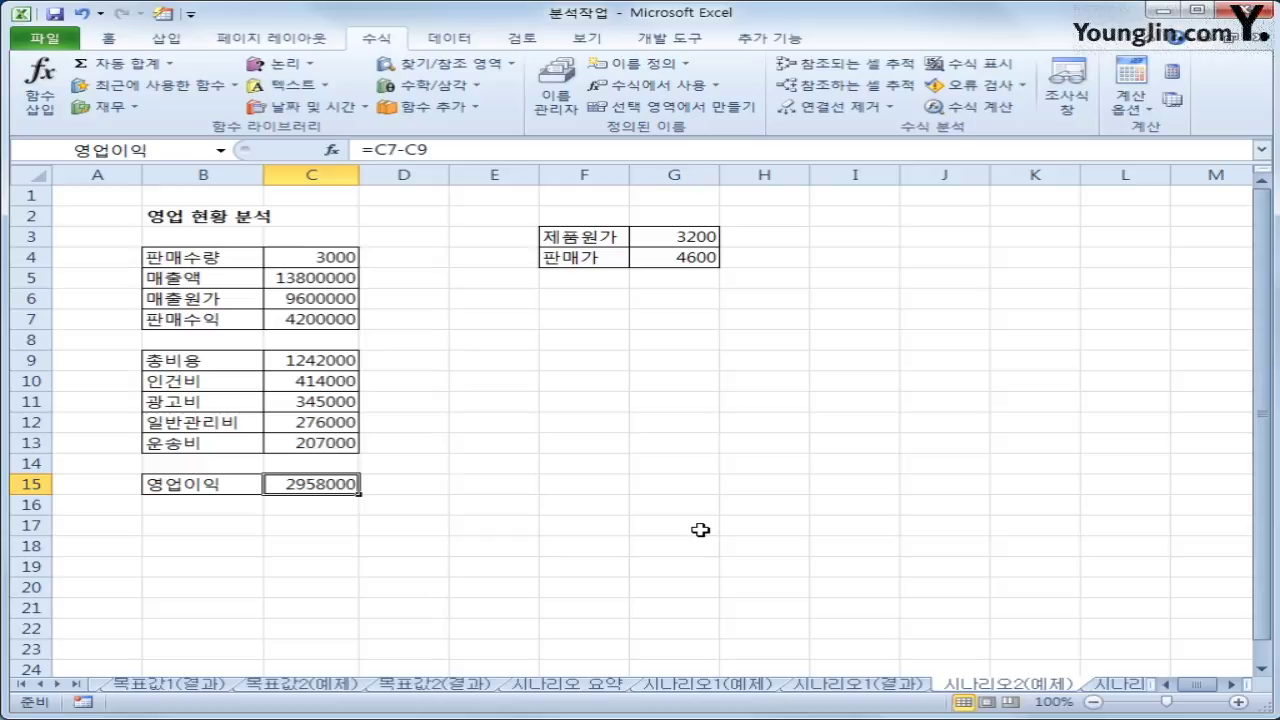
Add a scenario named 판매수량 증가 with changing cell C4 and a 판매수량 value of 4000.
{"action": "left_click", "coordinate": [342, 258]}
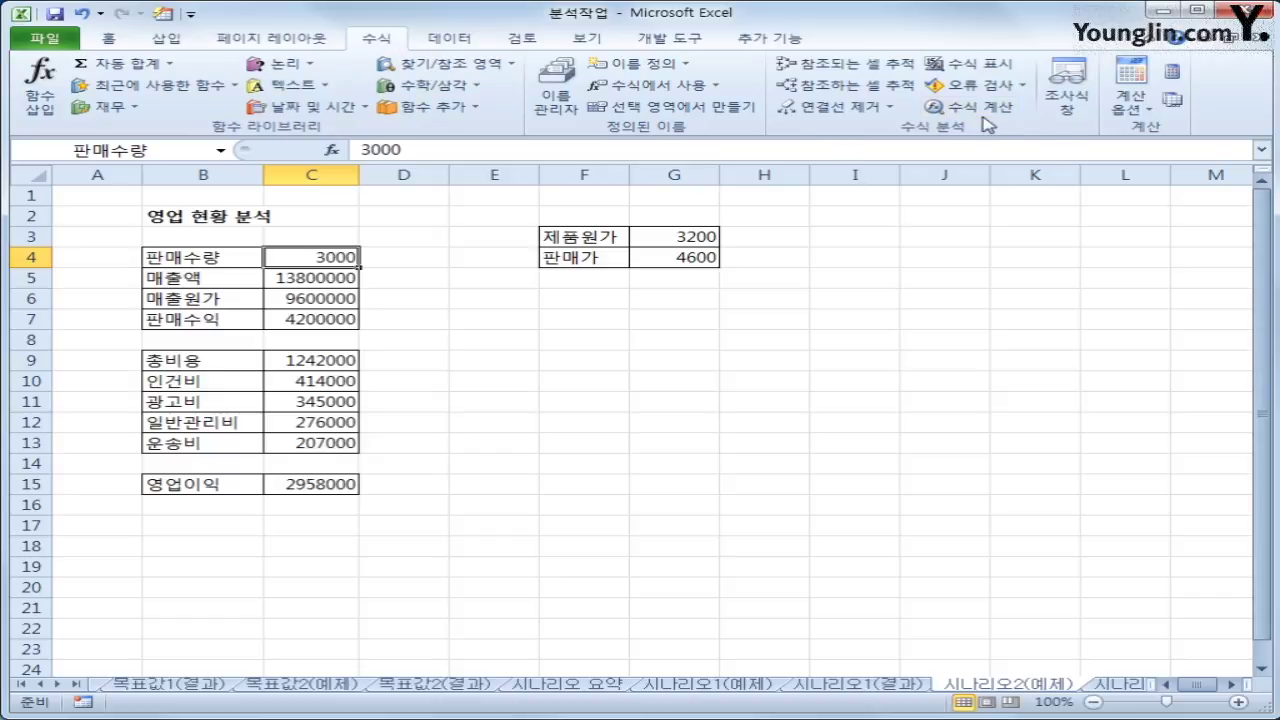
{"action": "left_click", "coordinate": [452, 38]}
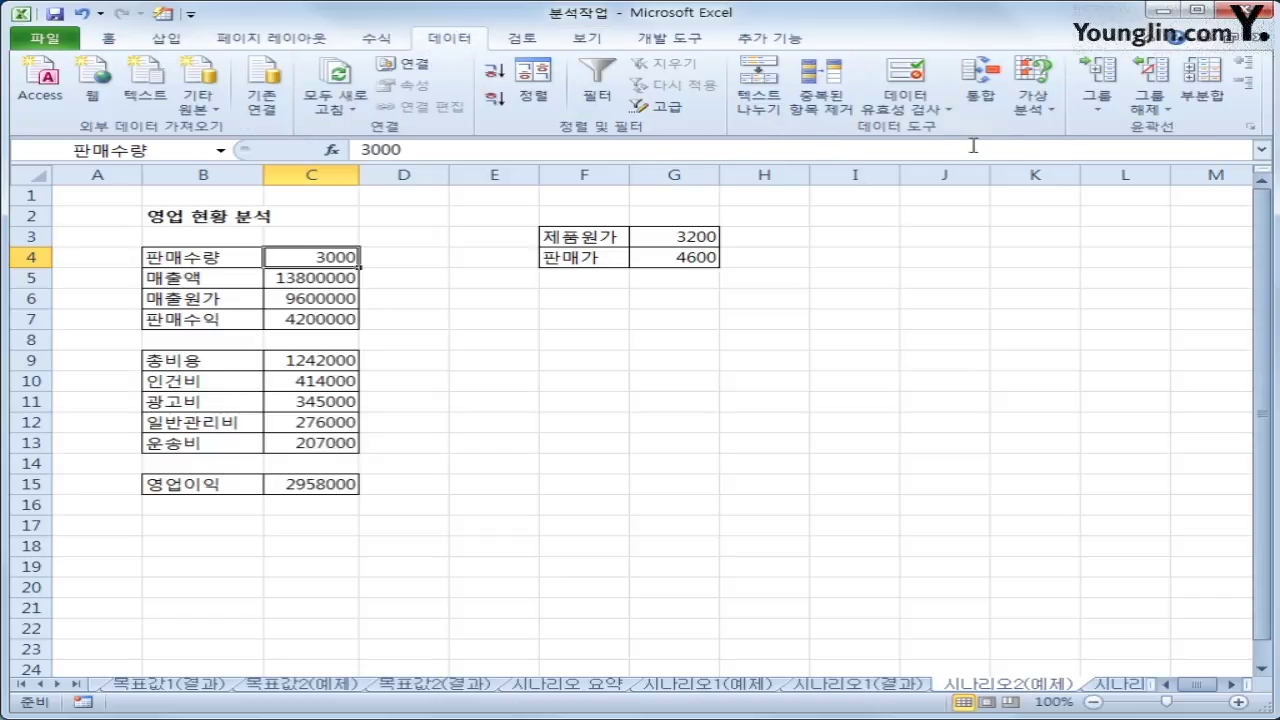
{"action": "left_click", "coordinate": [1033, 102]}
{"action": "left_click", "coordinate": [1100, 129]}
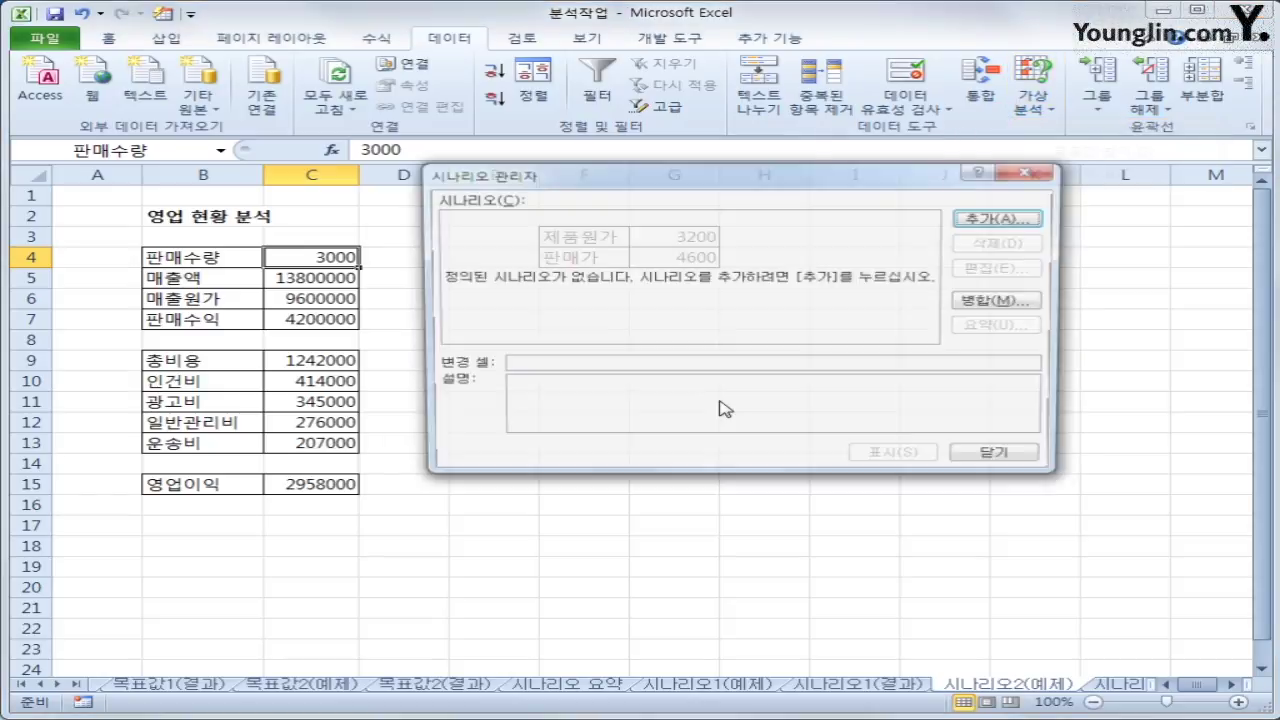
{"action": "left_click_drag", "start_coordinate": [728, 201], "coordinate": [816, 250]}
{"action": "left_click", "coordinate": [1087, 267]}
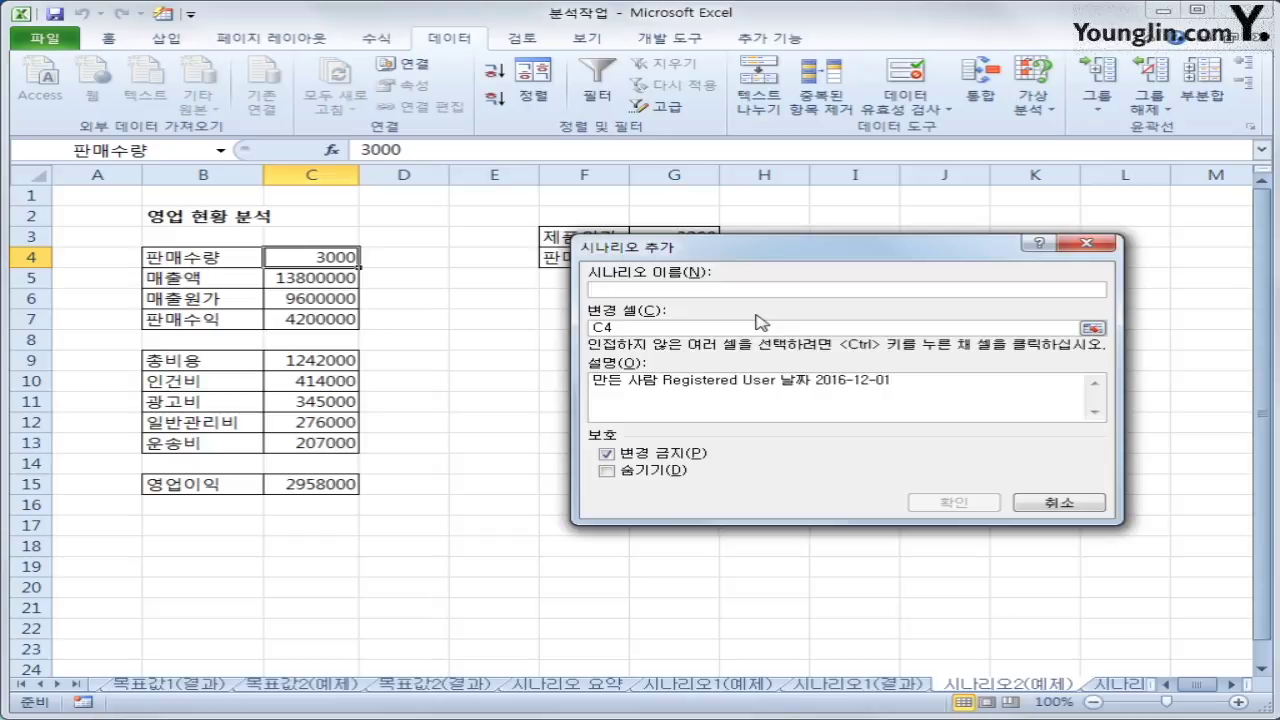
{"action": "type", "text": "판매수량 증가"}
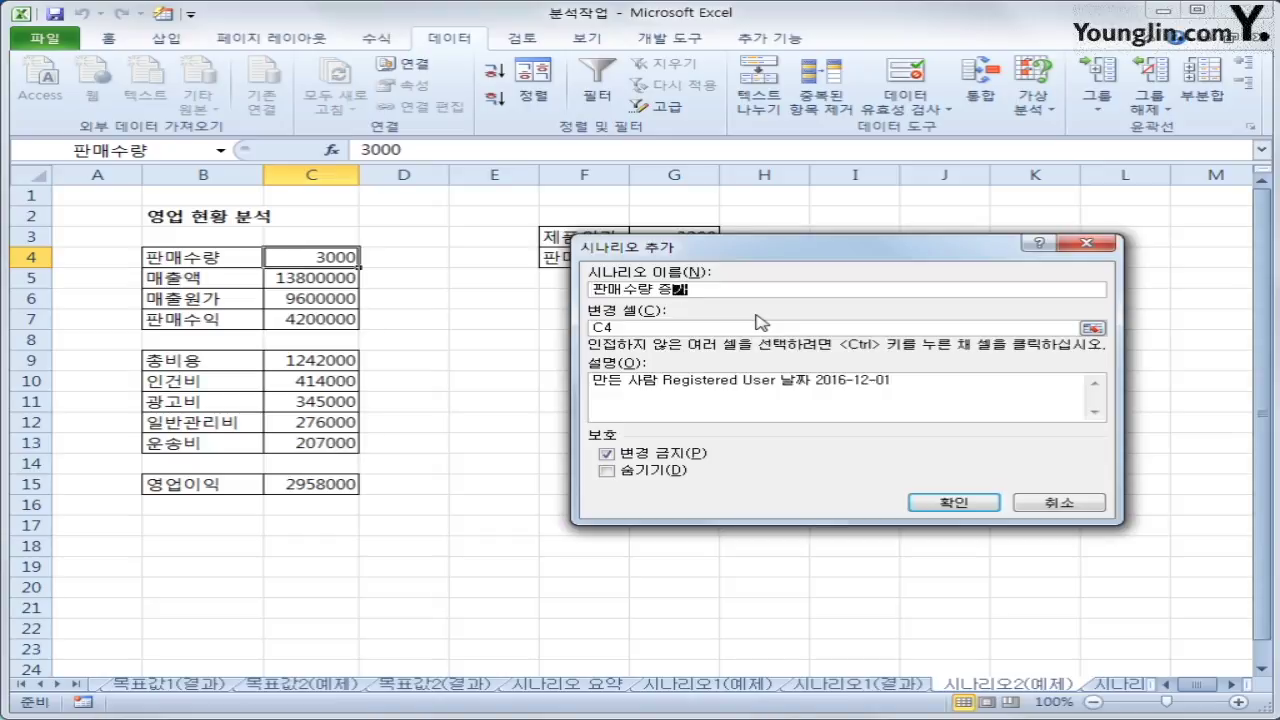
{"action": "key", "text": "Tab"}
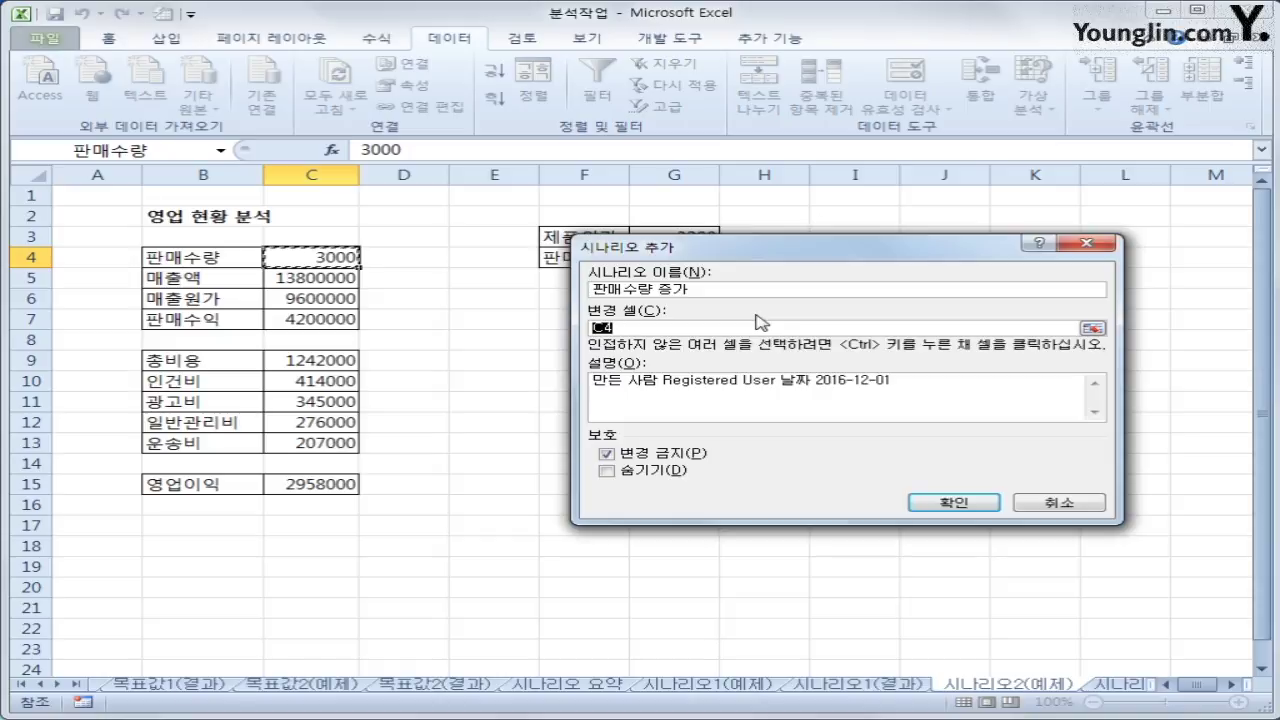
{"action": "left_click", "coordinate": [938, 502]}
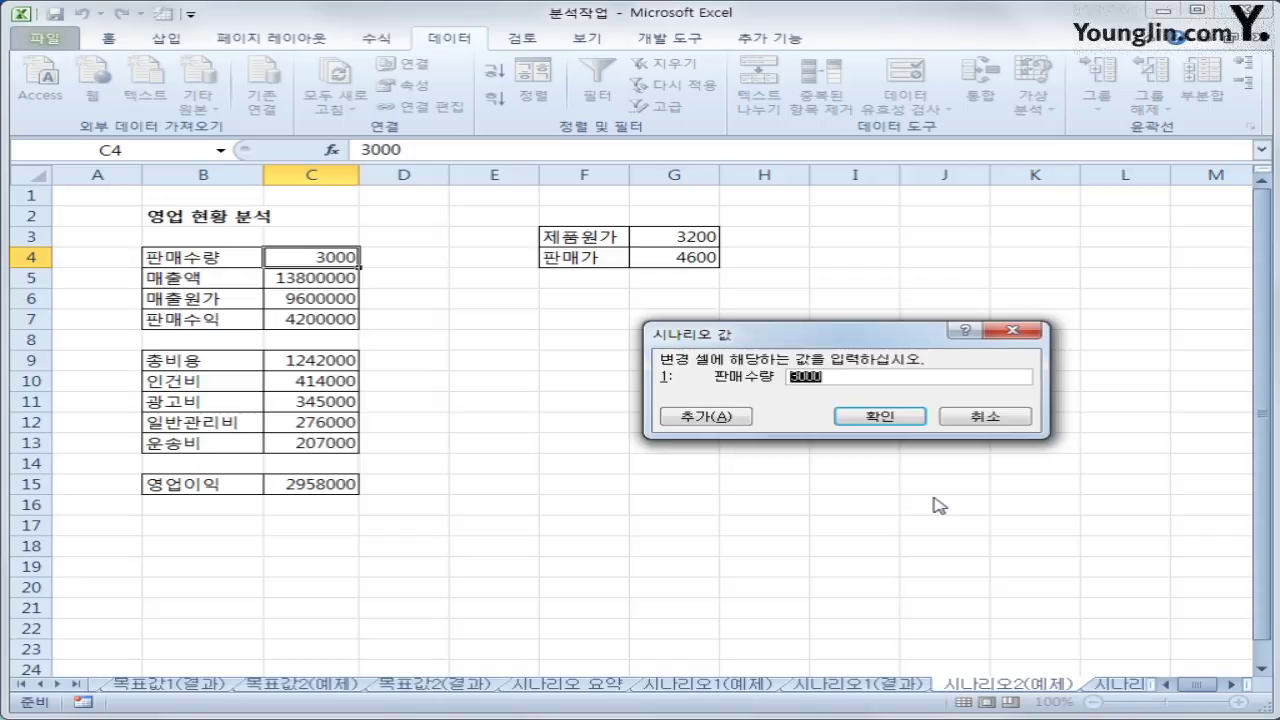
{"action": "type", "text": "4000"}
{"action": "left_click", "coordinate": [707, 418]}
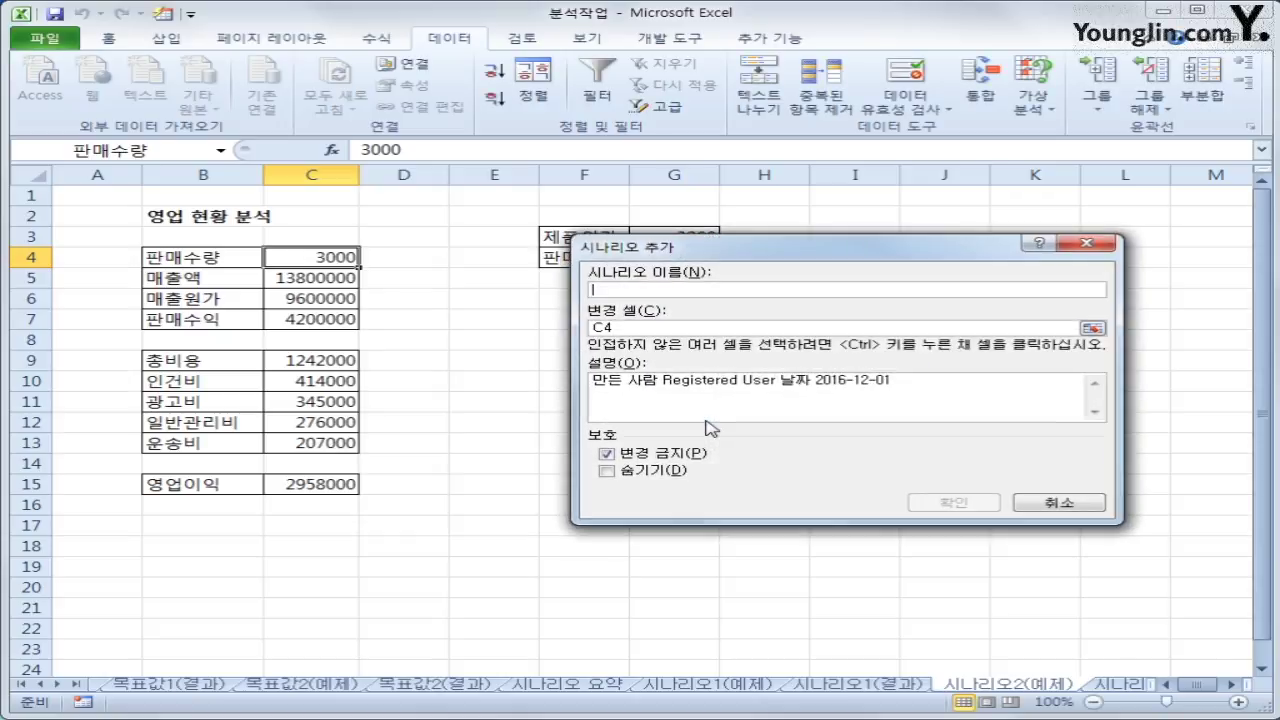
Add a second scenario named 판매수량 감소 for changing cell C4 with a 판매수량 value of 2000.
{"action": "type", "text": "판매수량 증"}
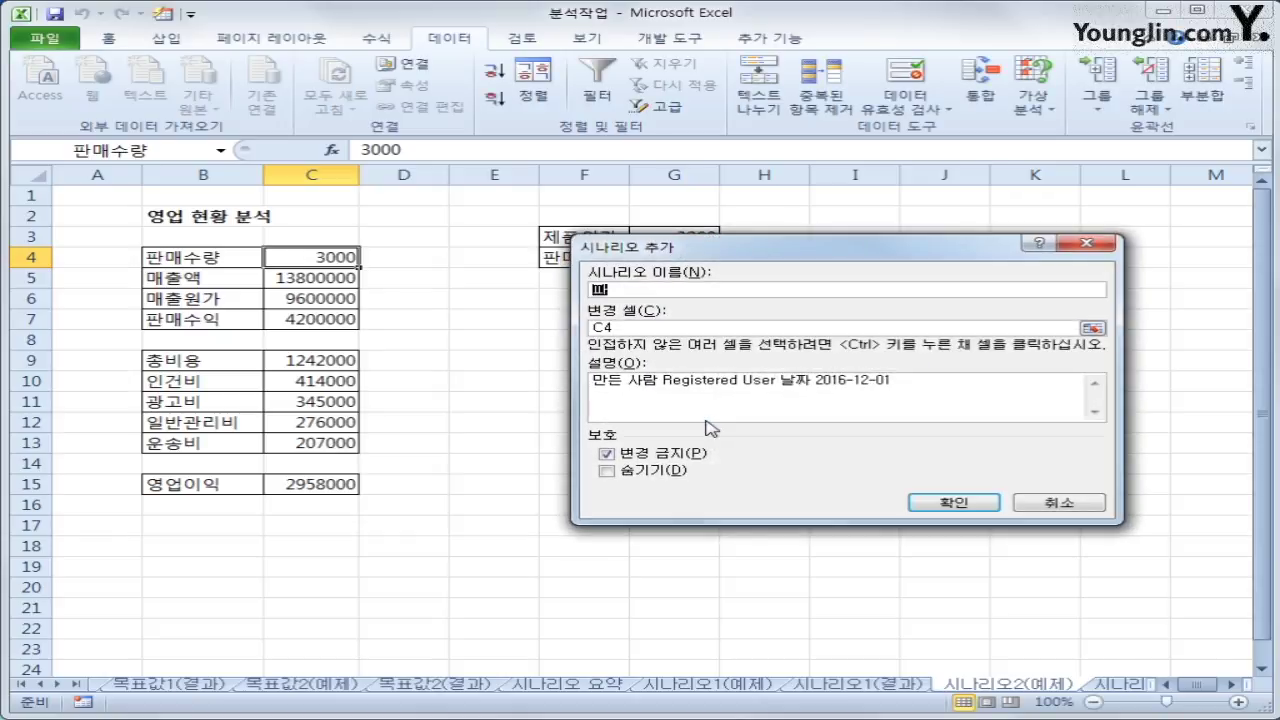
{"action": "type", "text": "소"}
{"action": "key", "text": "Tab"}
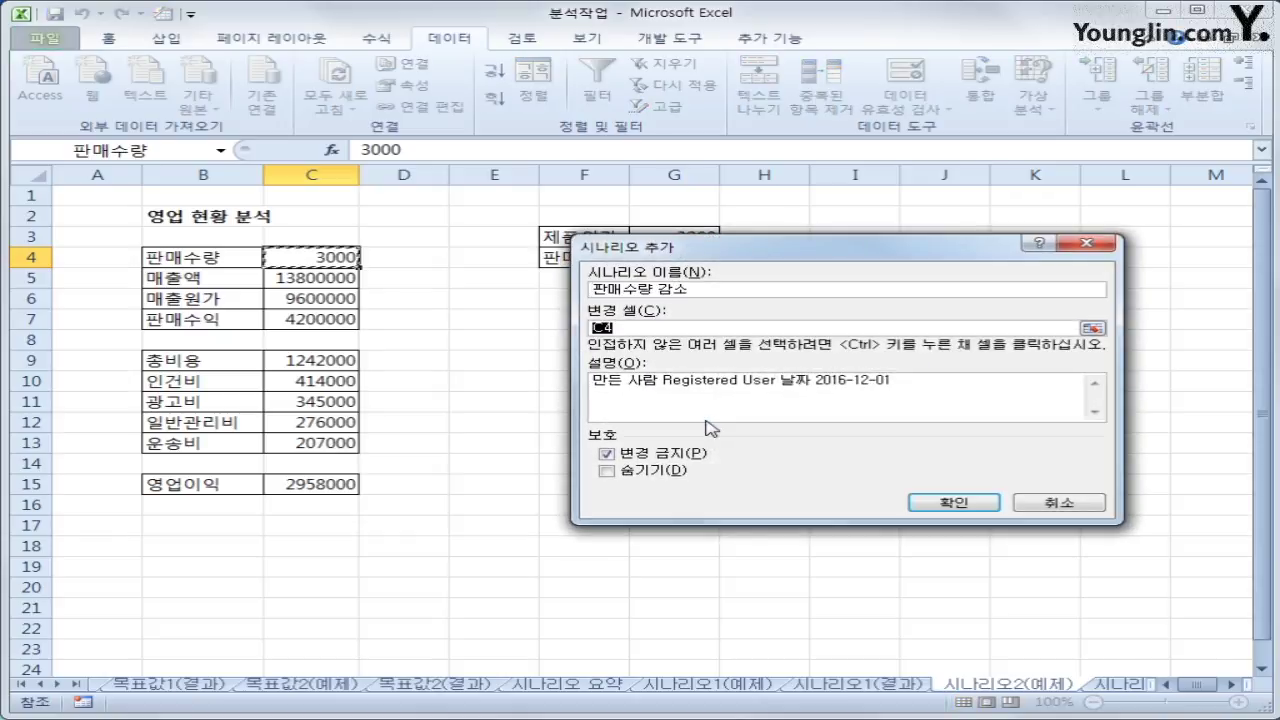
{"action": "left_click", "coordinate": [955, 503]}
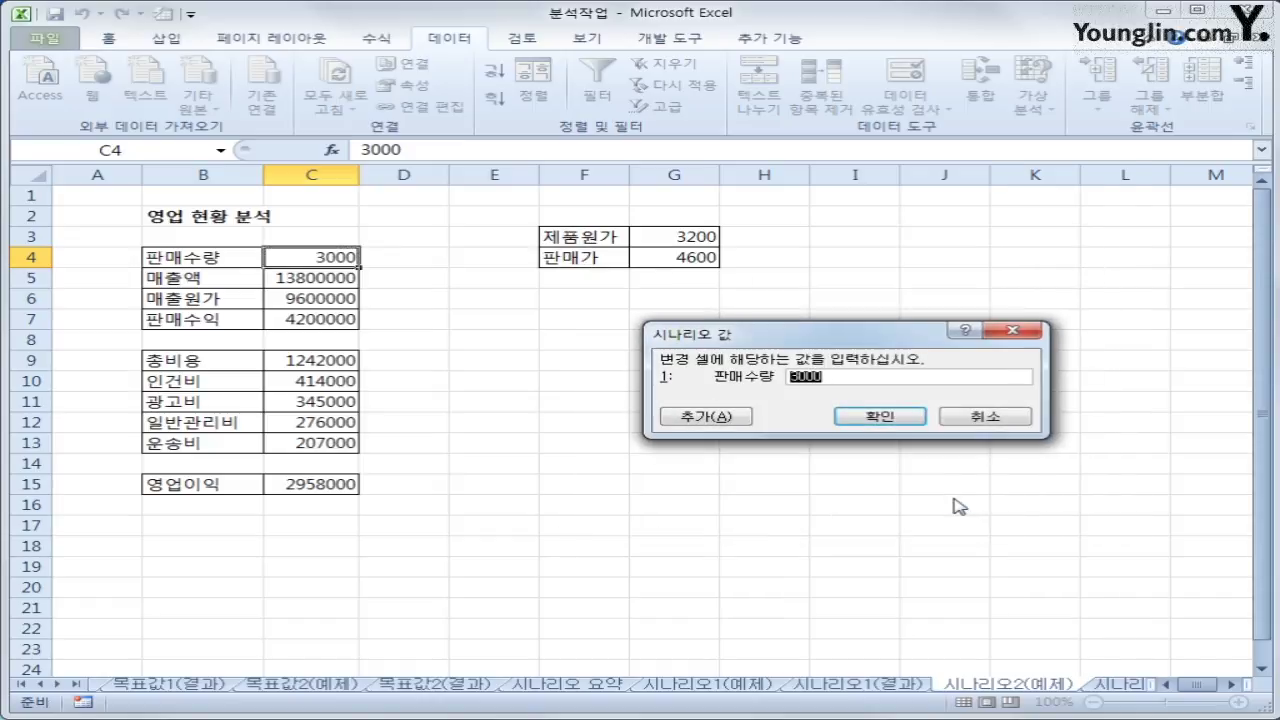
{"action": "type", "text": "2000"}
{"action": "left_click", "coordinate": [895, 417]}
Create a 시나리오 요약 report of the scenarios with C15 (영업이익) as the result cell.
{"action": "left_click", "coordinate": [975, 386]}
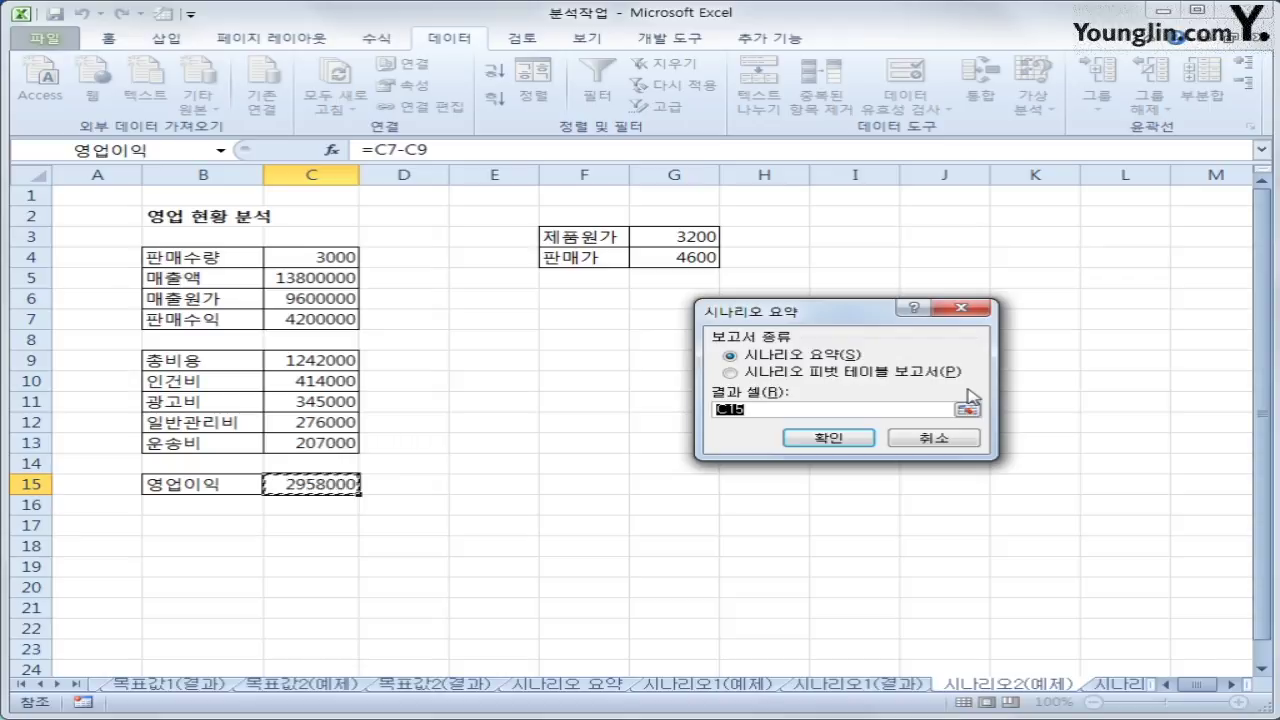
{"action": "left_click", "coordinate": [823, 437]}
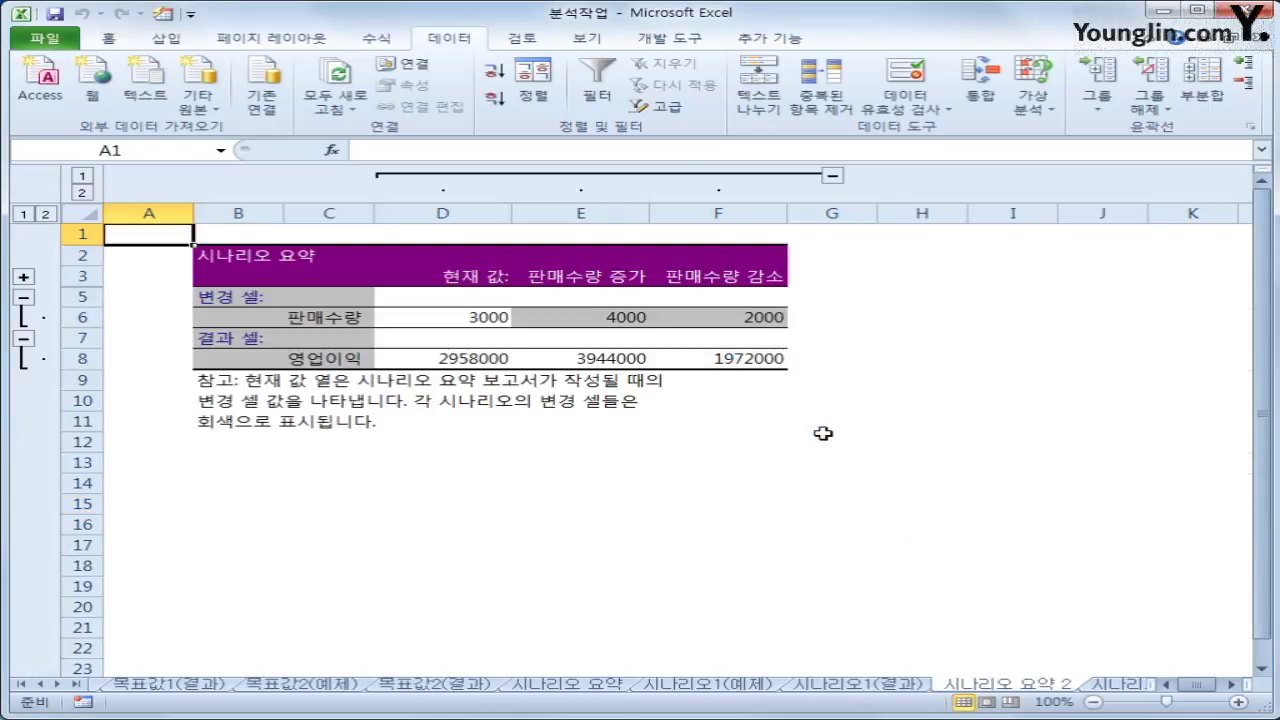
Compare the 시나리오 요약 2 report with the 시나리오2(예제) sheet and the earlier 시나리오 요약 report.
{"action": "left_click", "coordinate": [1116, 685]}
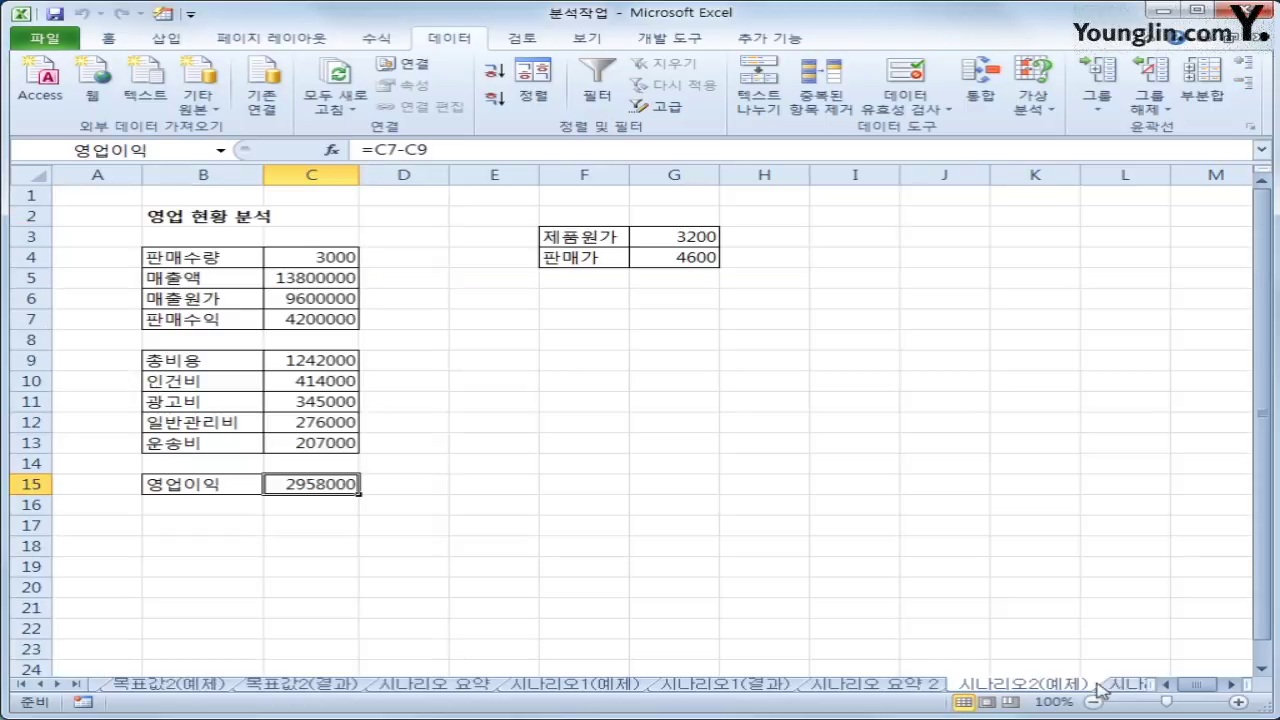
{"action": "left_click", "coordinate": [876, 686]}
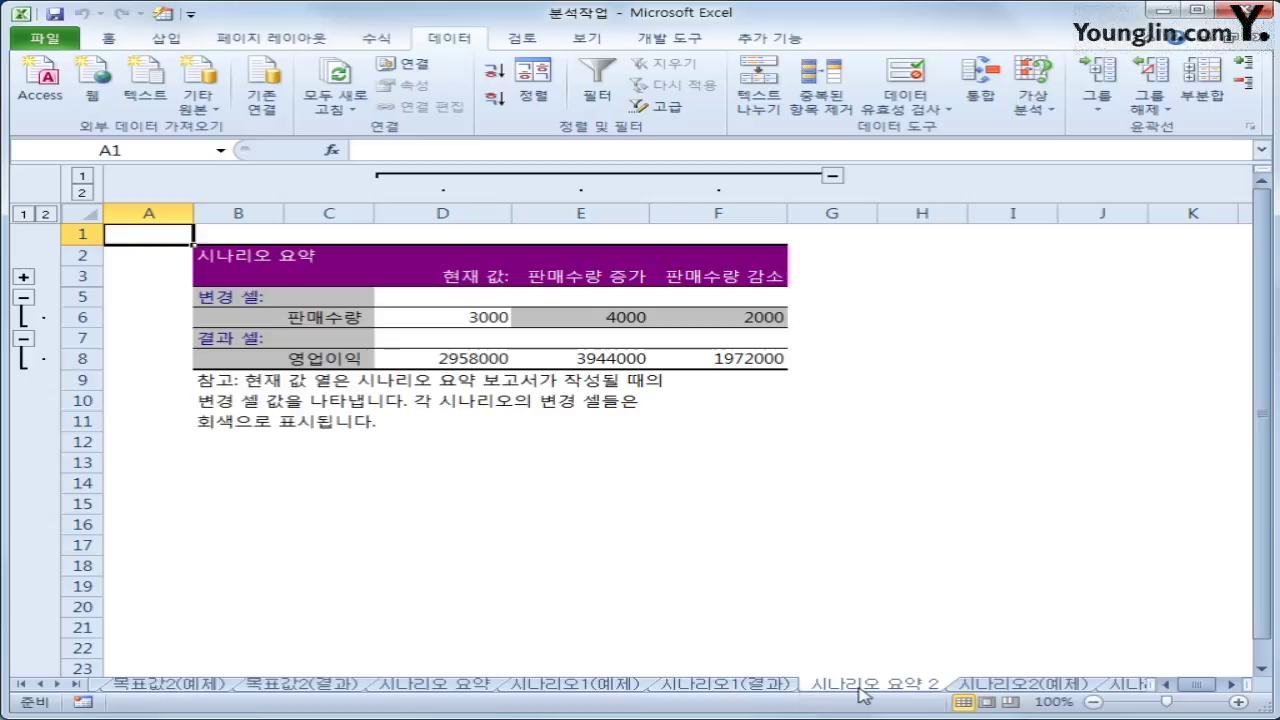
{"action": "left_click", "coordinate": [456, 688]}
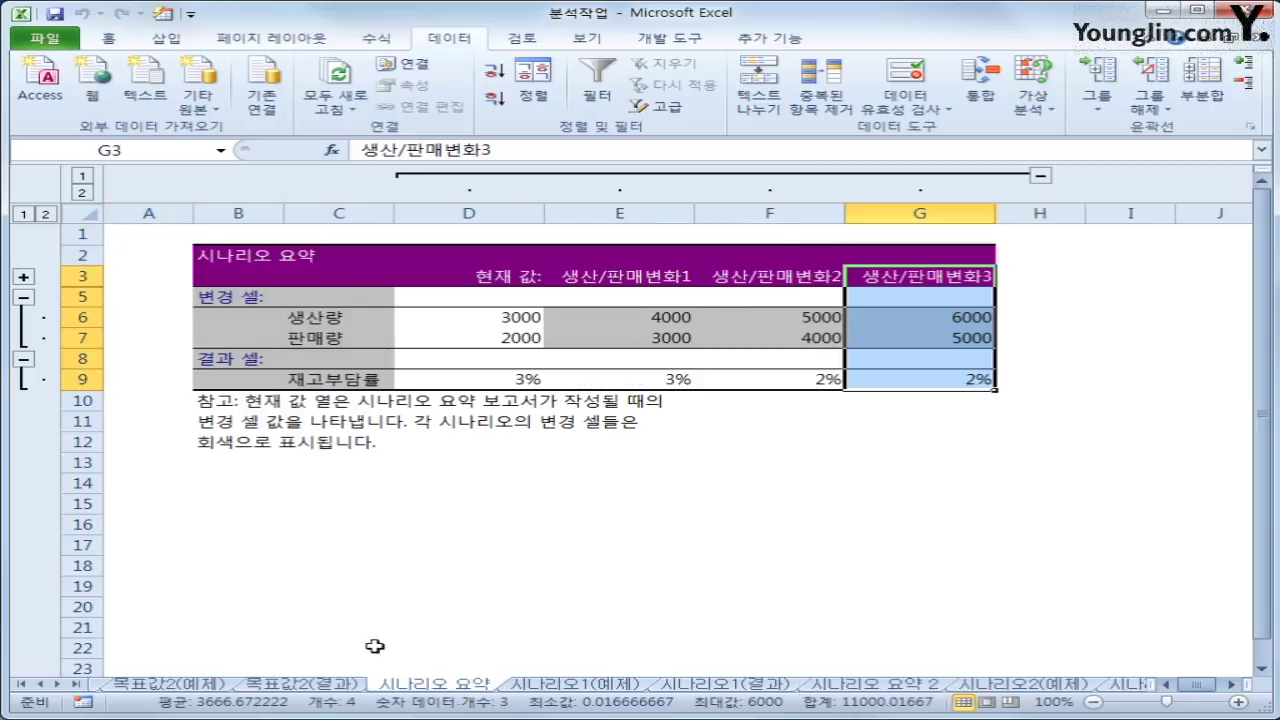
{"action": "left_click", "coordinate": [886, 688]}
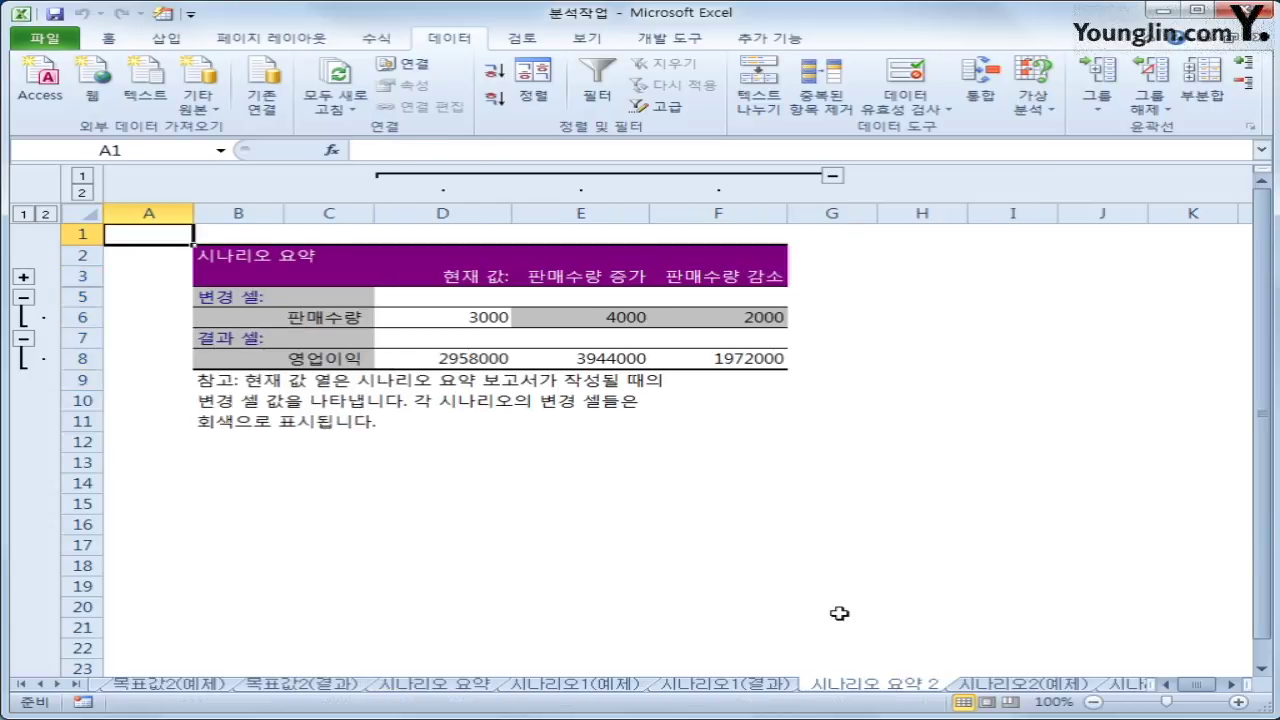
Examine the 판매수량 and 영업이익 values for the current, 판매수량 증가 and 판매수량 감소 columns in 시나리오 요약 2.
{"action": "left_click", "coordinate": [451, 321]}
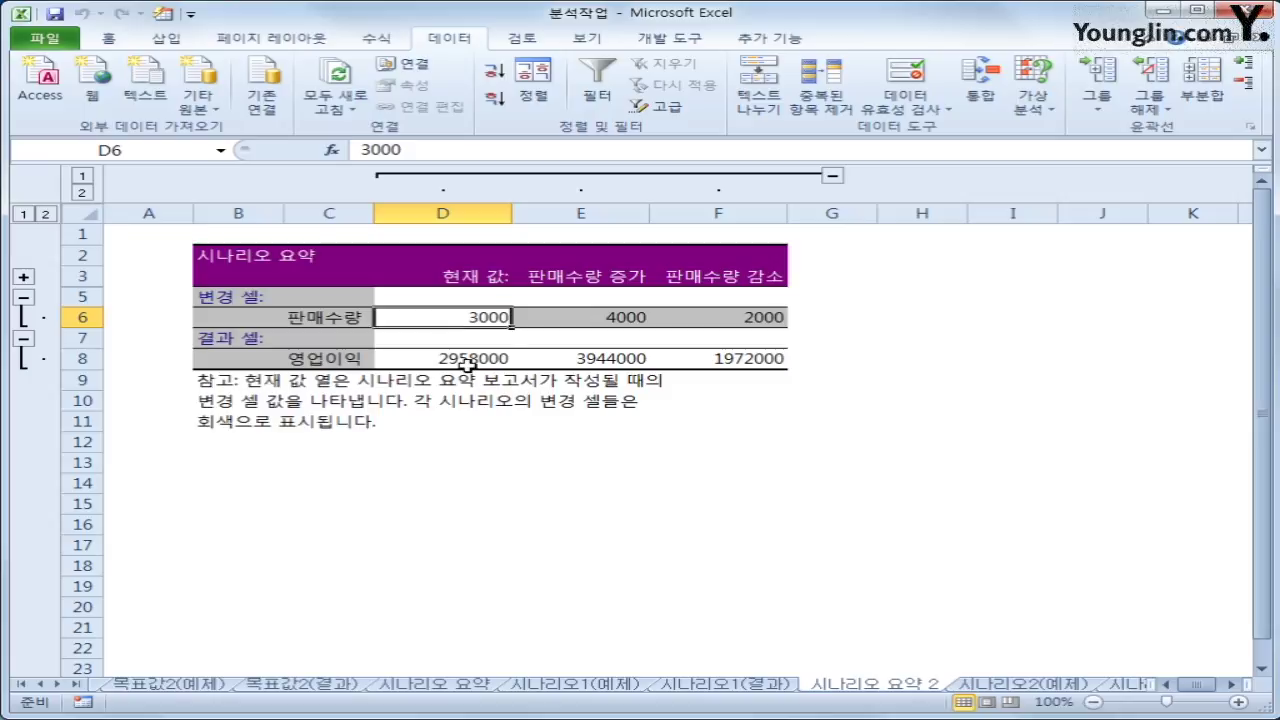
{"action": "left_click", "coordinate": [467, 365]}
{"action": "left_click", "coordinate": [606, 316]}
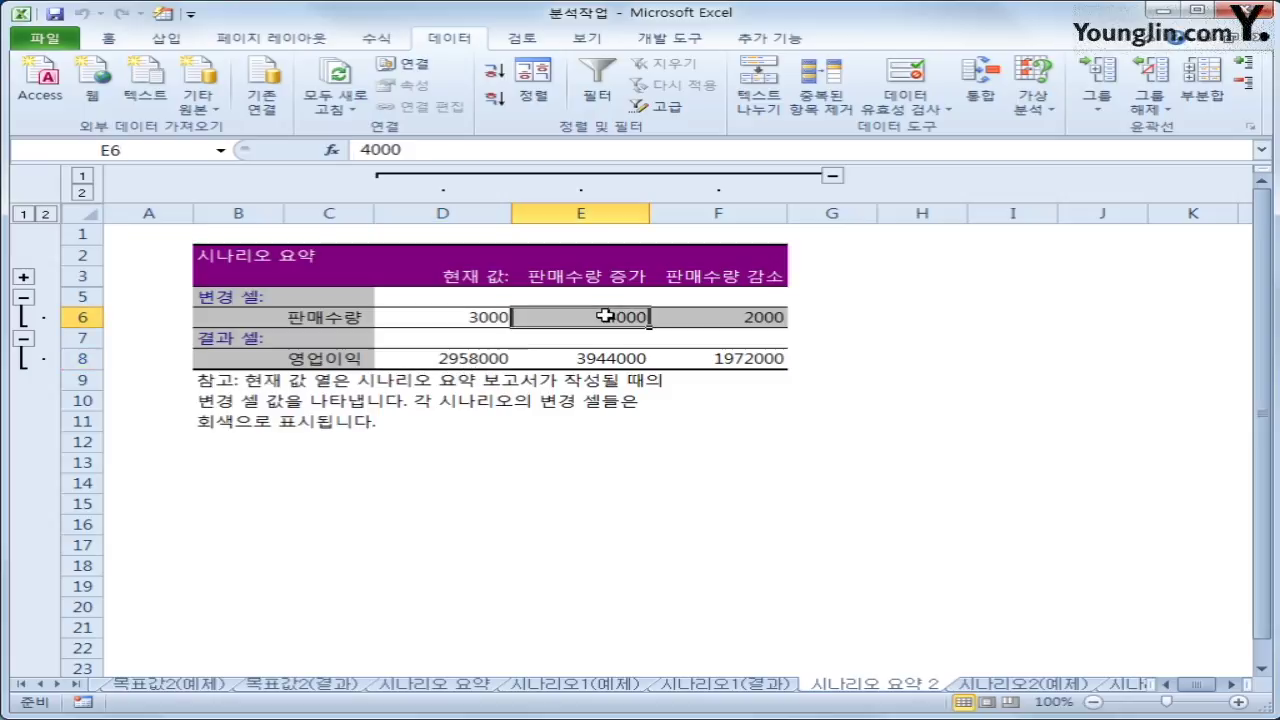
{"action": "left_click", "coordinate": [604, 361]}
{"action": "left_click", "coordinate": [752, 316]}
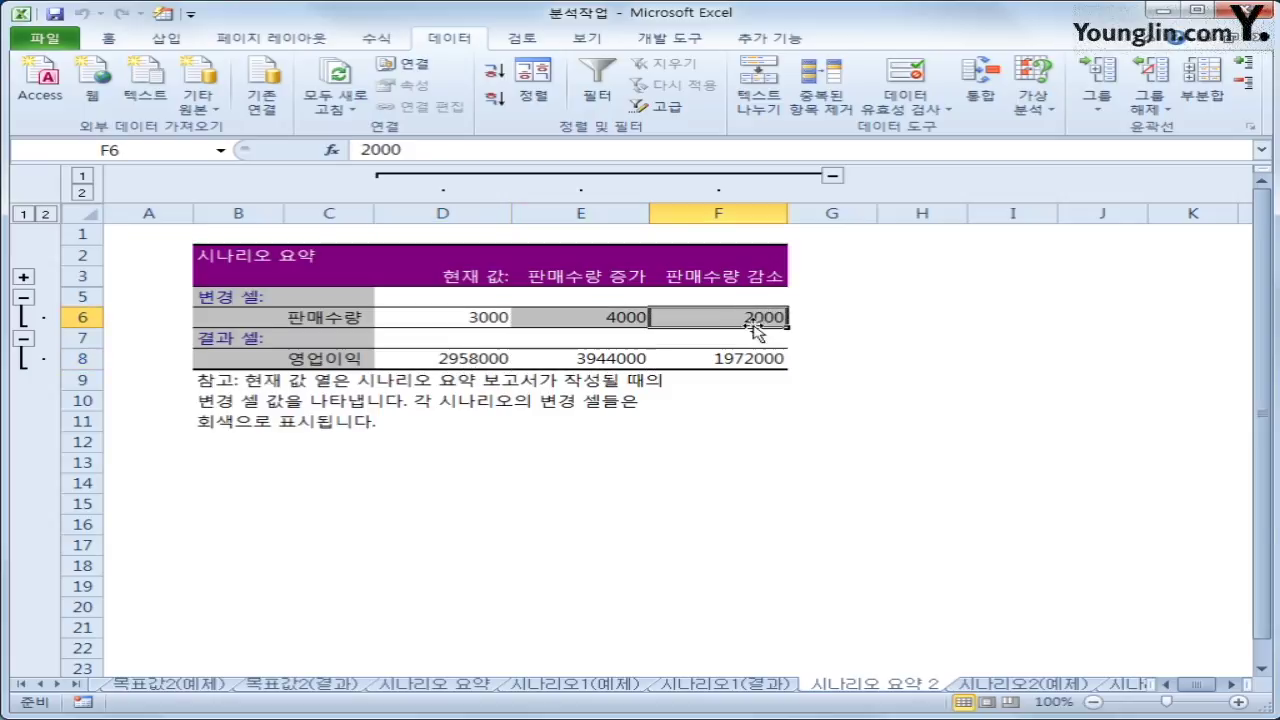
{"action": "left_click", "coordinate": [750, 358]}
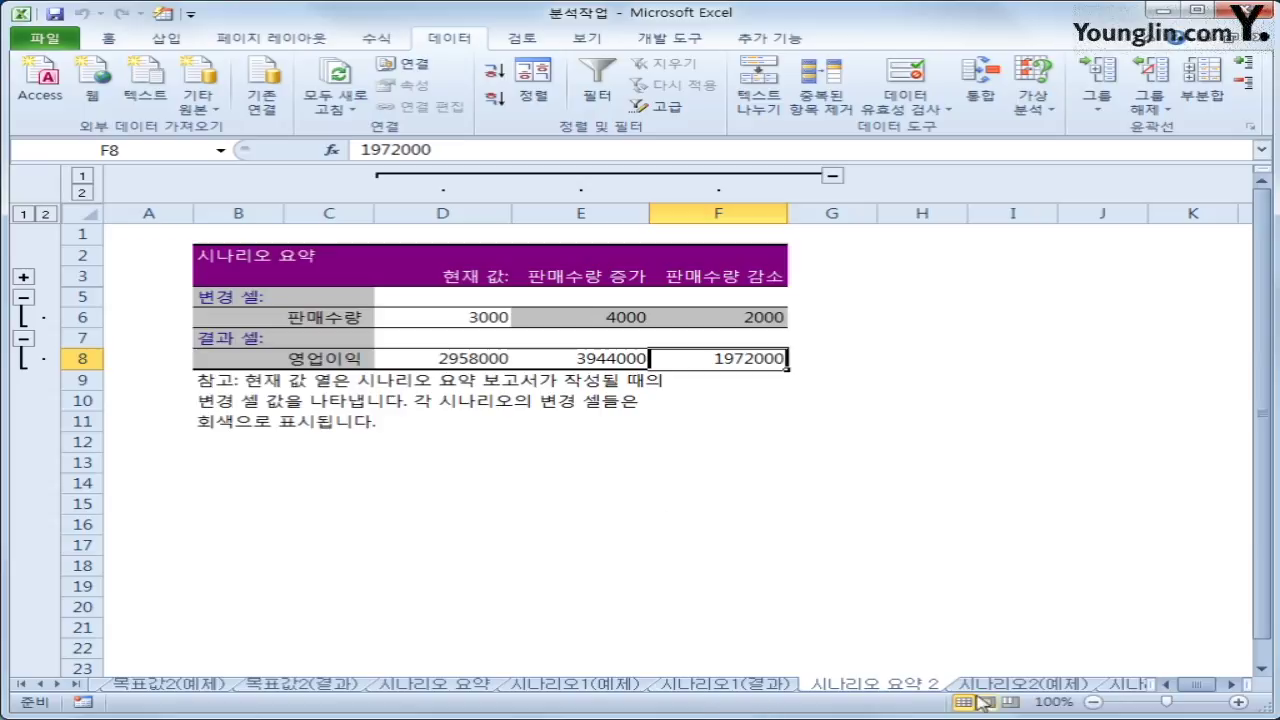
Review the 판매수량 감소 scenario's changing cell and value from the 시나리오2(예제) sheet, leaving without editing them.
{"action": "left_click", "coordinate": [1022, 686]}
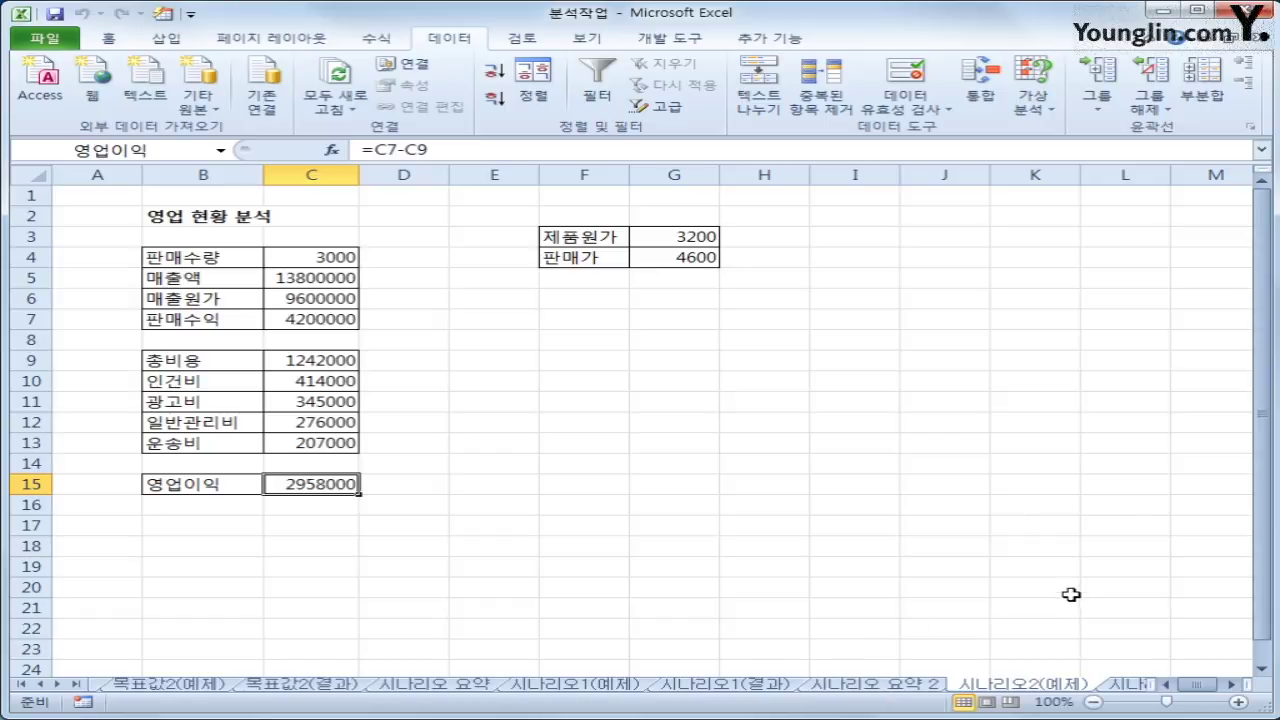
{"action": "left_click", "coordinate": [1028, 108]}
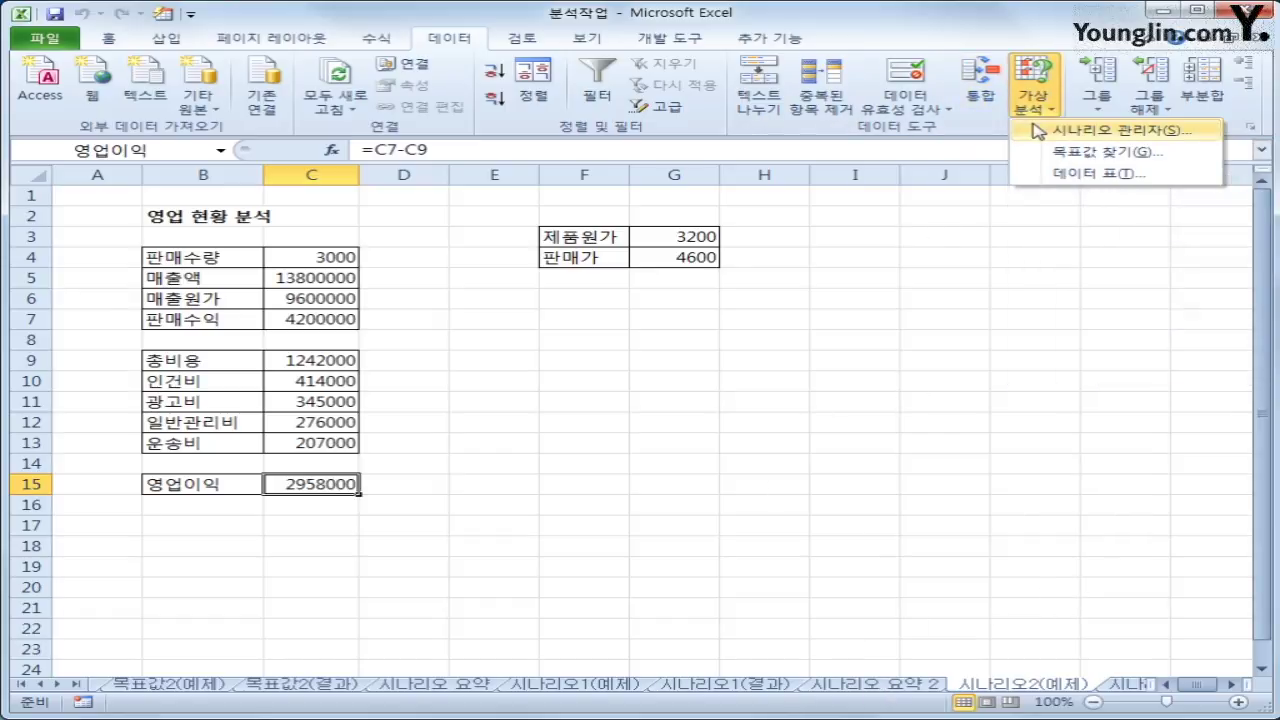
{"action": "left_click", "coordinate": [1038, 133]}
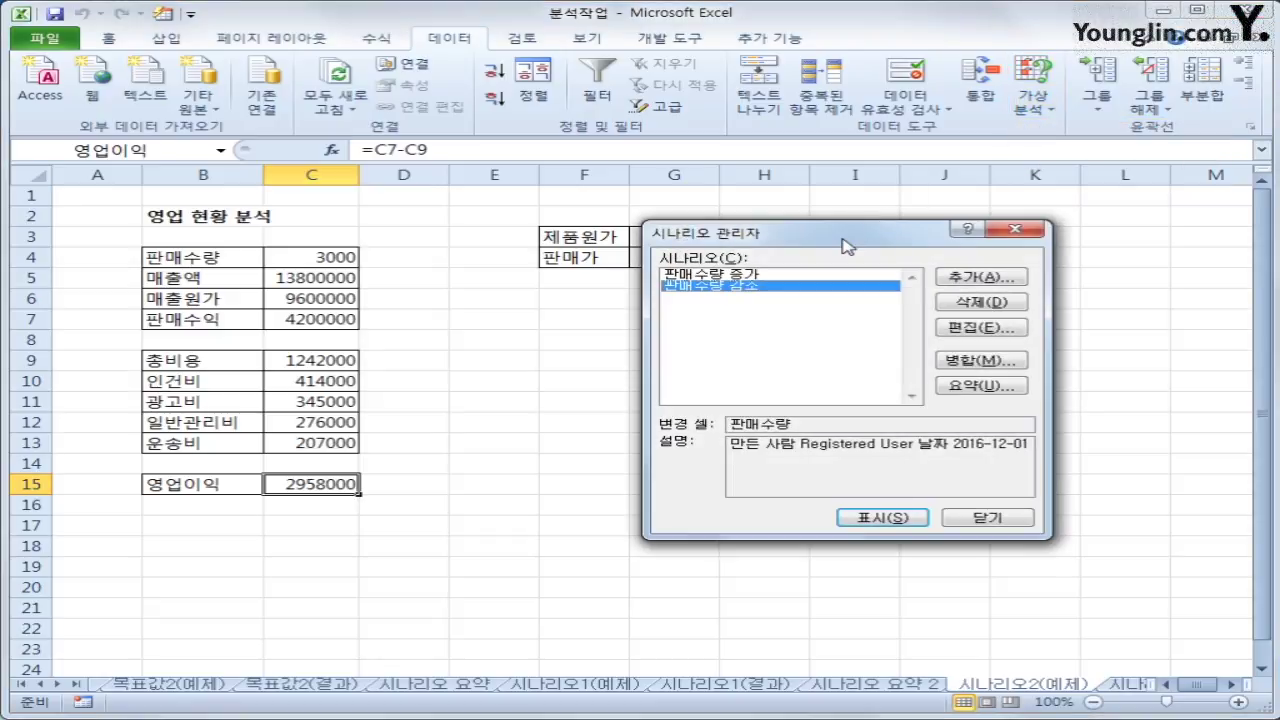
{"action": "left_click_drag", "start_coordinate": [845, 238], "coordinate": [807, 218]}
{"action": "left_click", "coordinate": [785, 265]}
{"action": "left_click", "coordinate": [924, 307]}
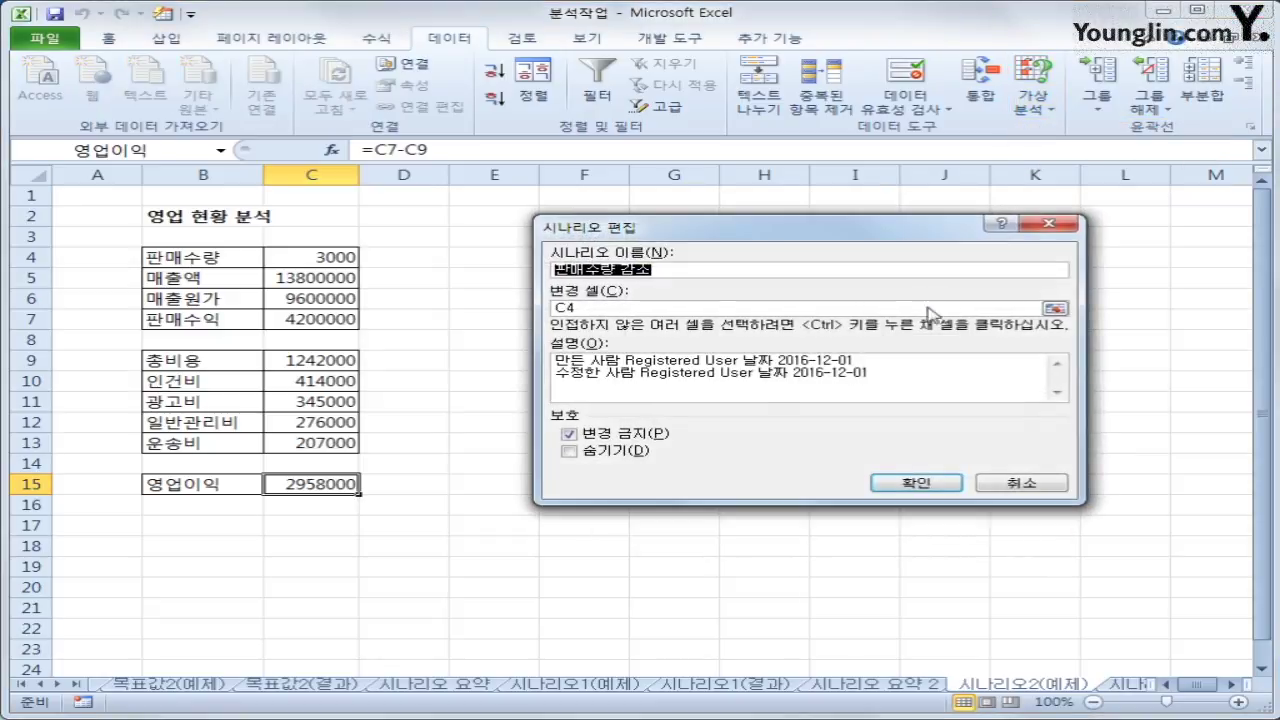
{"action": "left_click", "coordinate": [910, 484]}
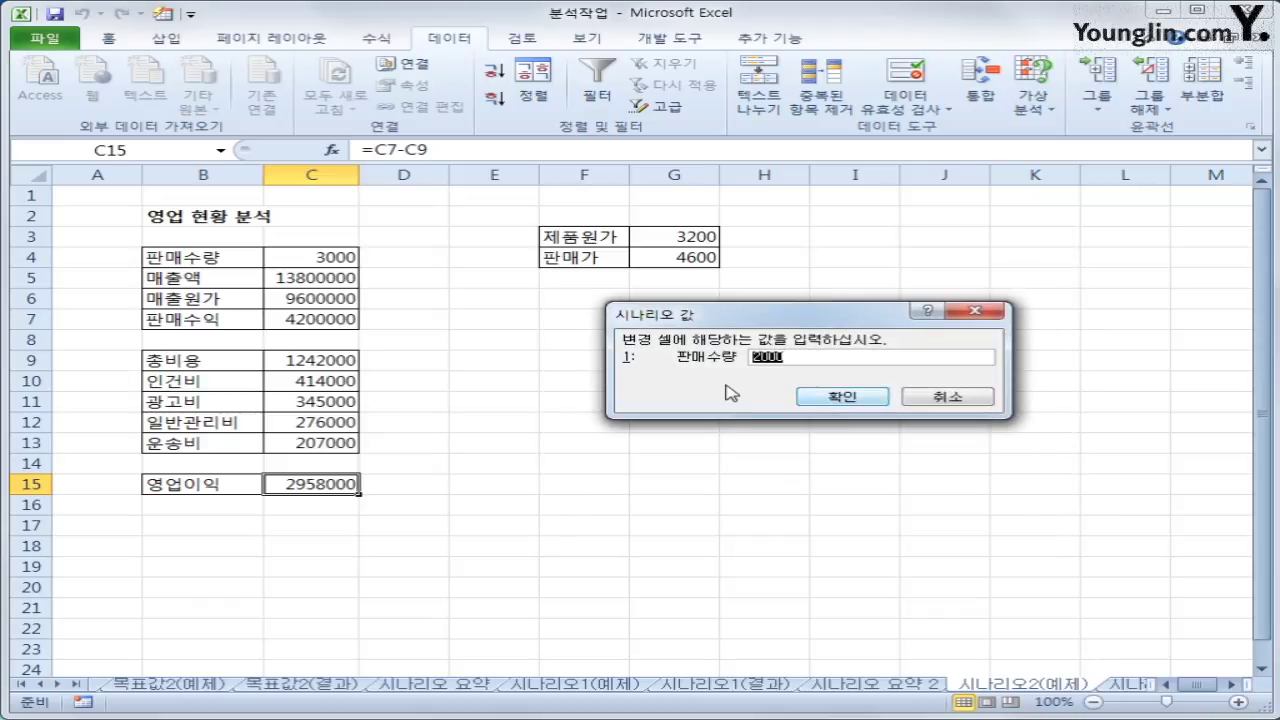
{"action": "left_click", "coordinate": [910, 395]}
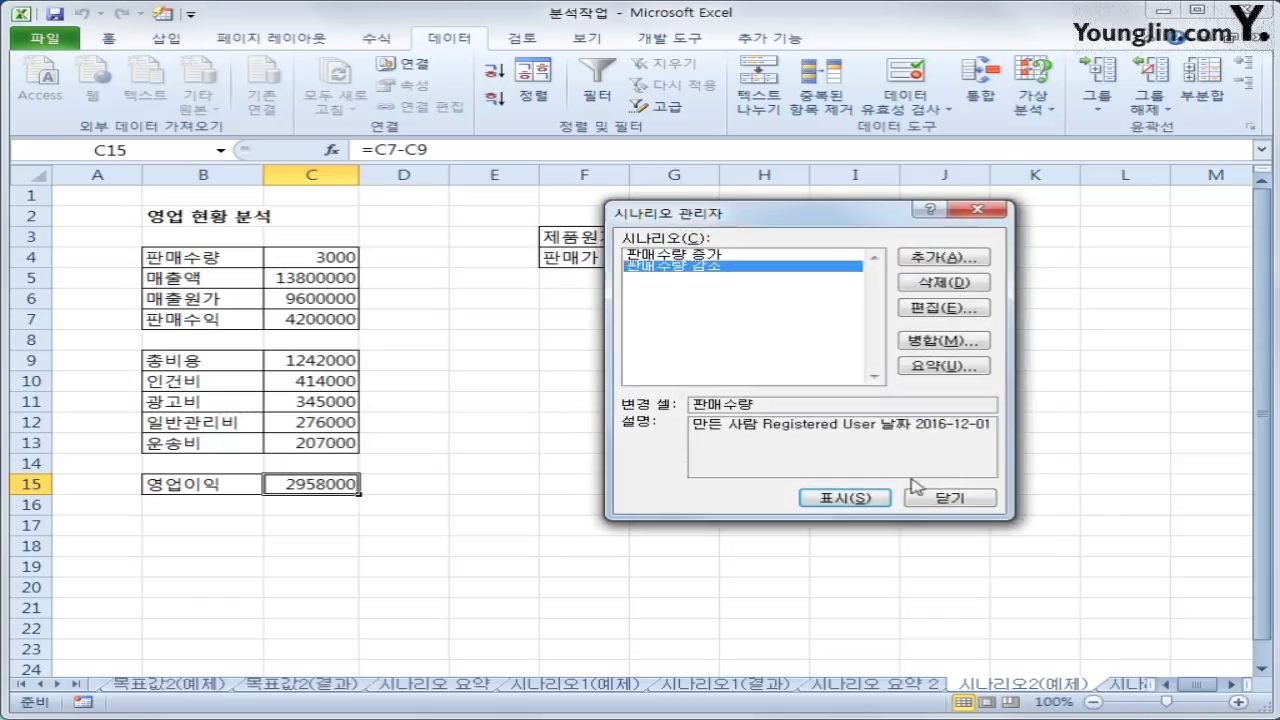